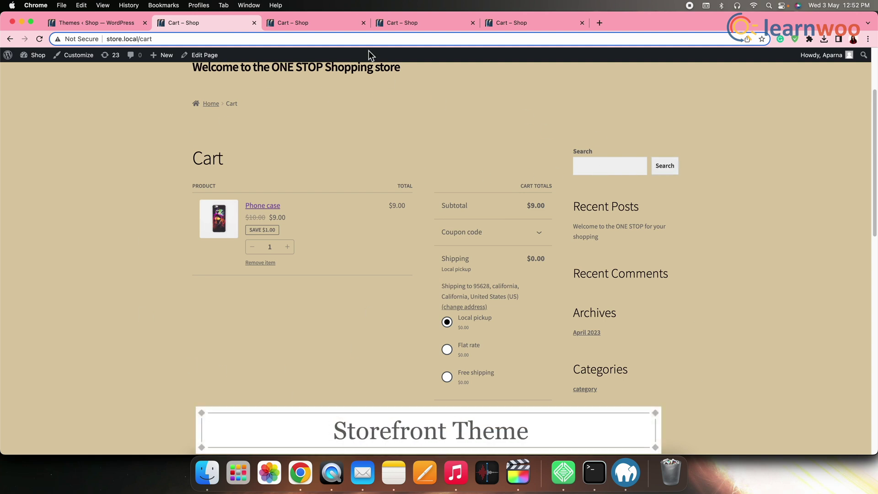
Step: Compare the cart page as rendered by three other themes in the Cart – Shop tabs
left_click(327, 18)
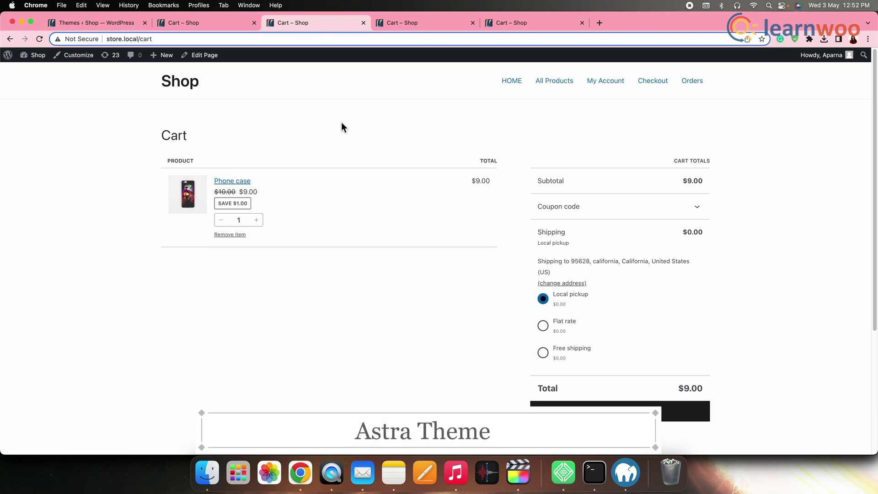
left_click(398, 23)
scroll(539, 269, "down", 3)
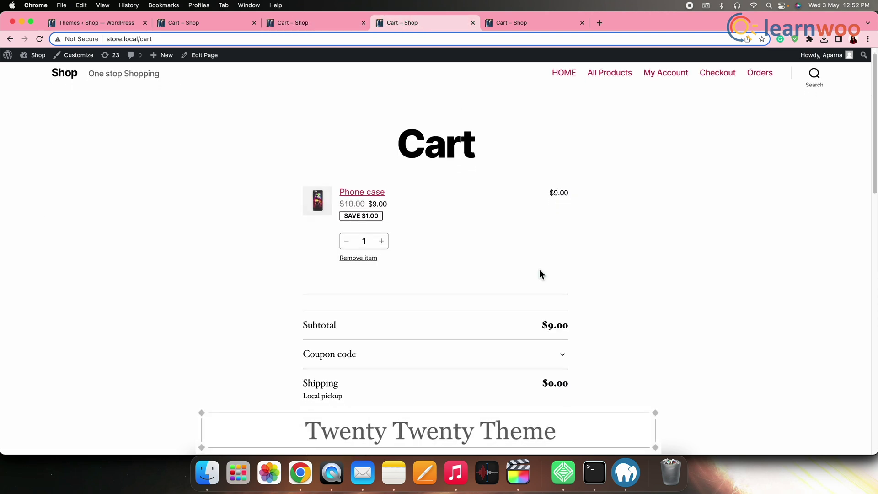
scroll(539, 271, "down", 1)
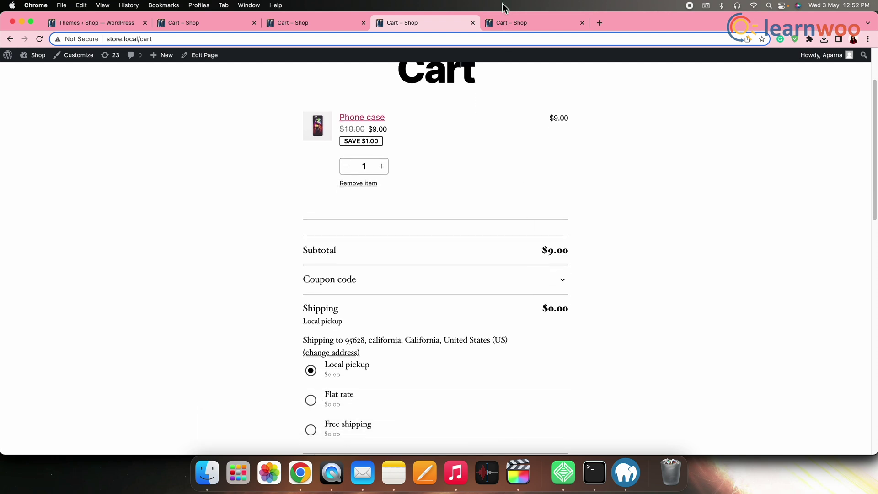
left_click(507, 21)
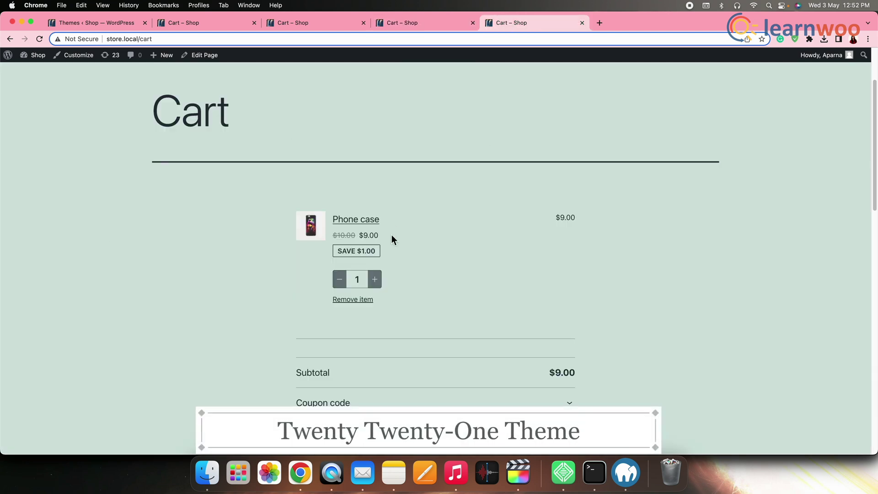
scroll(394, 223, "down", 10)
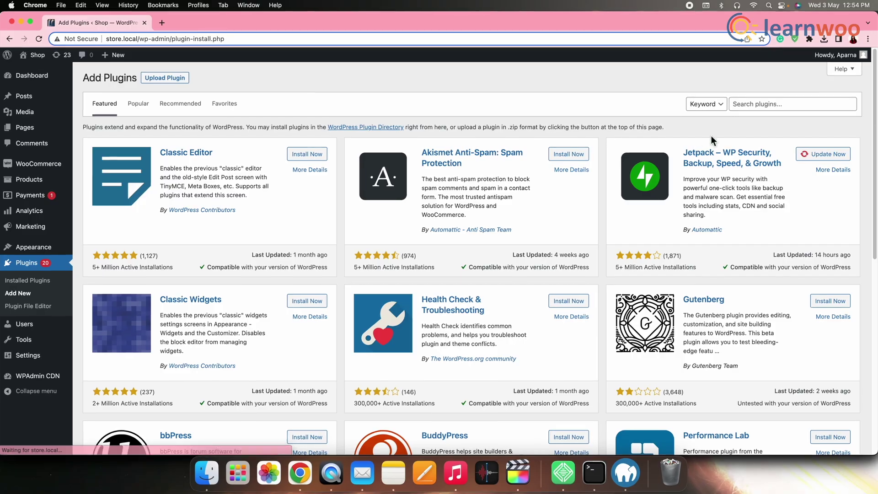
Step: Search the plugin directory for 'WooCommerce Blocks', install it and activate it
left_click(786, 98)
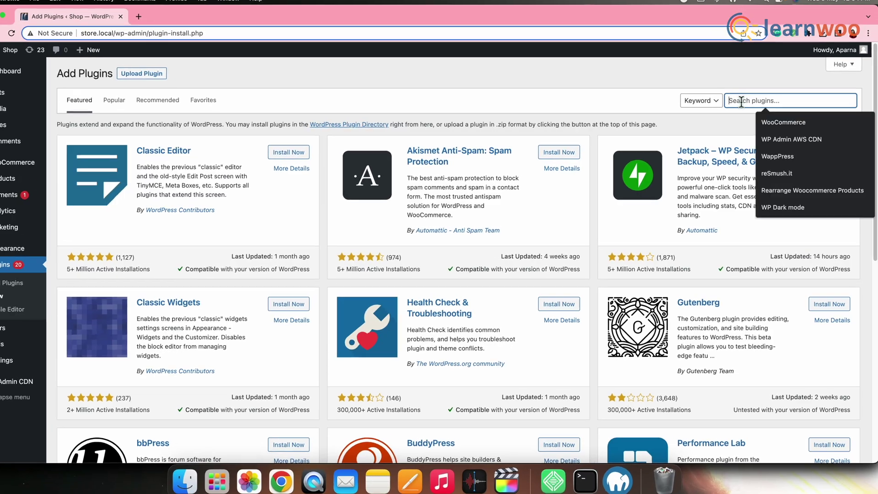
type("WooCommerce Blocks")
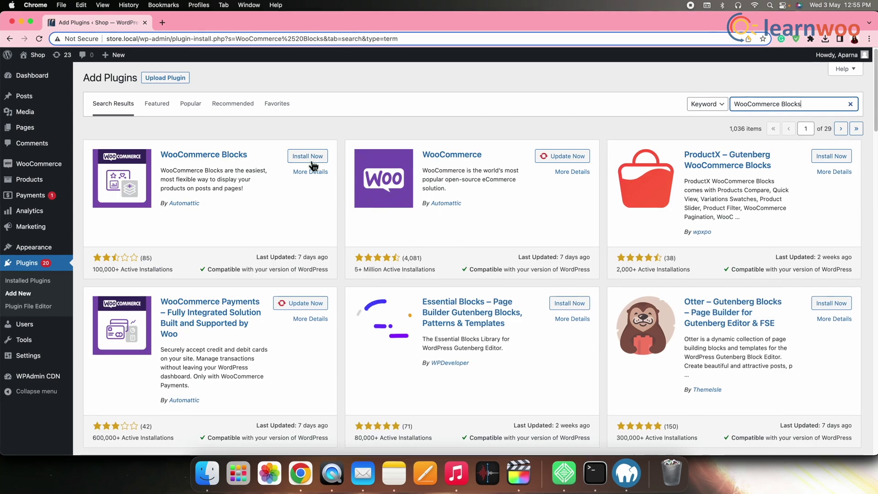
left_click(310, 159)
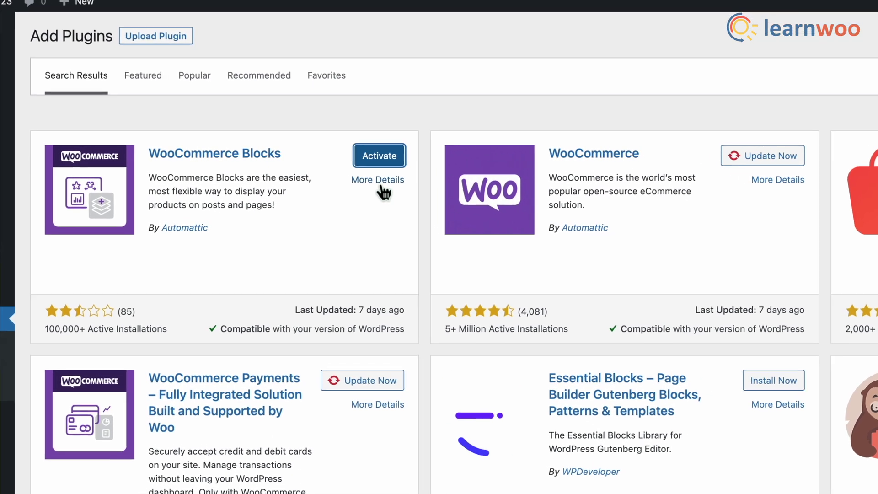
left_click(398, 161)
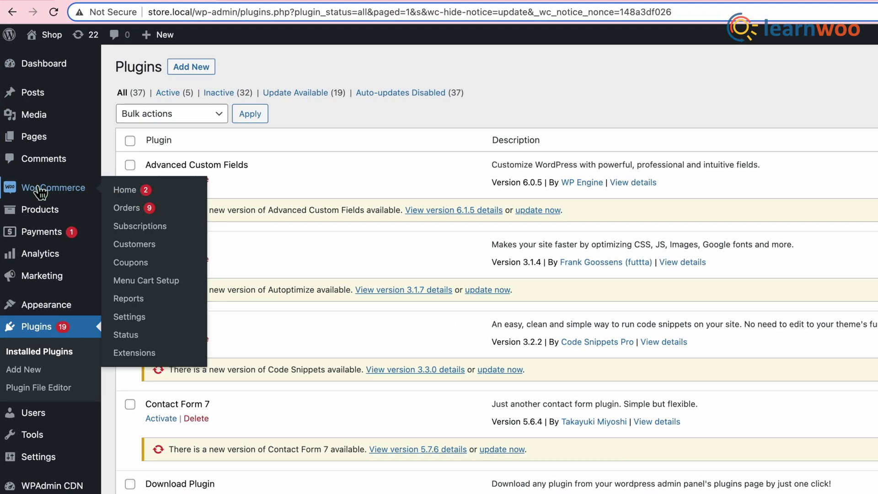
Step: Open the Cart page from All Pages and delete its existing Cart block
mouse_move(27, 135)
left_click(116, 136)
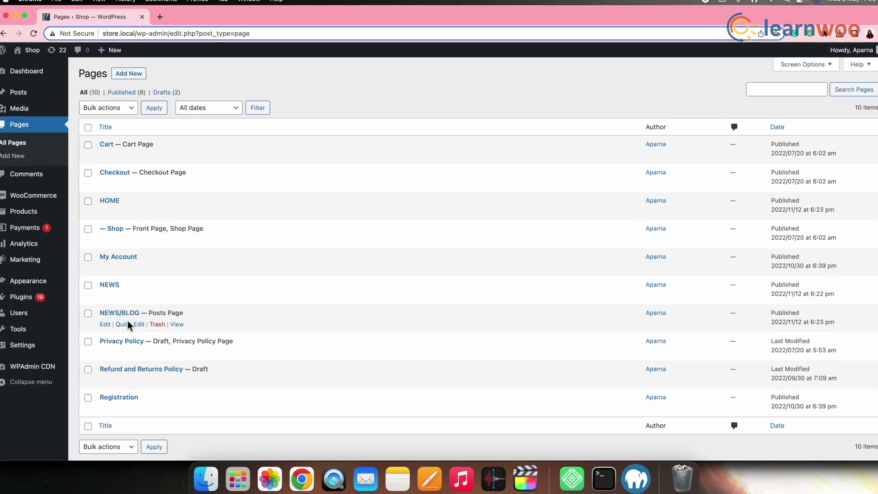
mouse_move(116, 160)
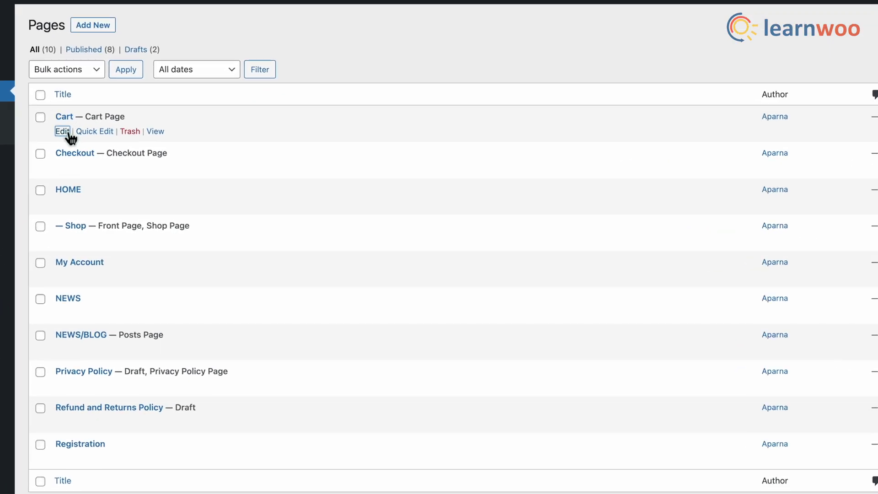
left_click(82, 140)
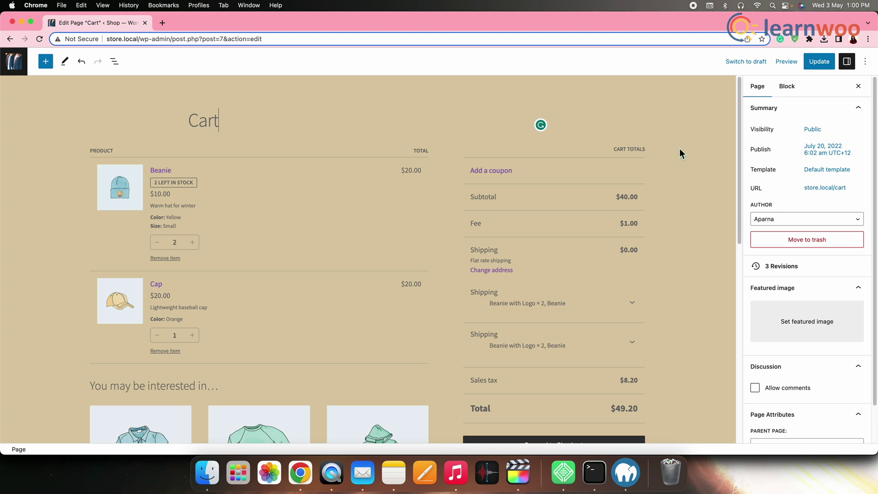
left_click(680, 149)
scroll(711, 155, "down", 3)
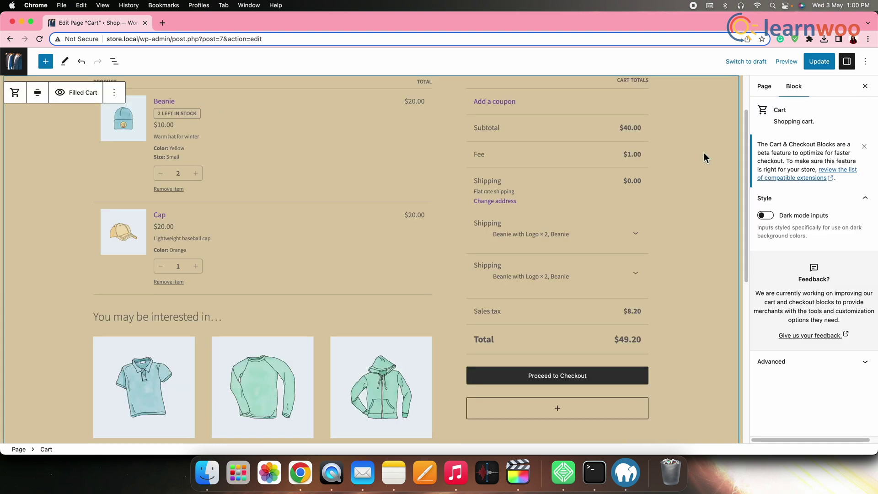
key("Delete")
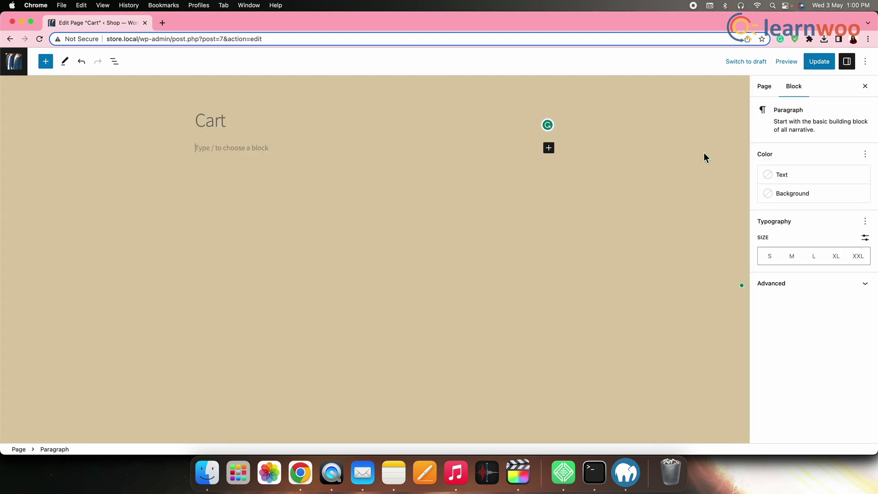
Step: Insert a new Cart block showing the $49.20 total, then deselect it
left_click(549, 148)
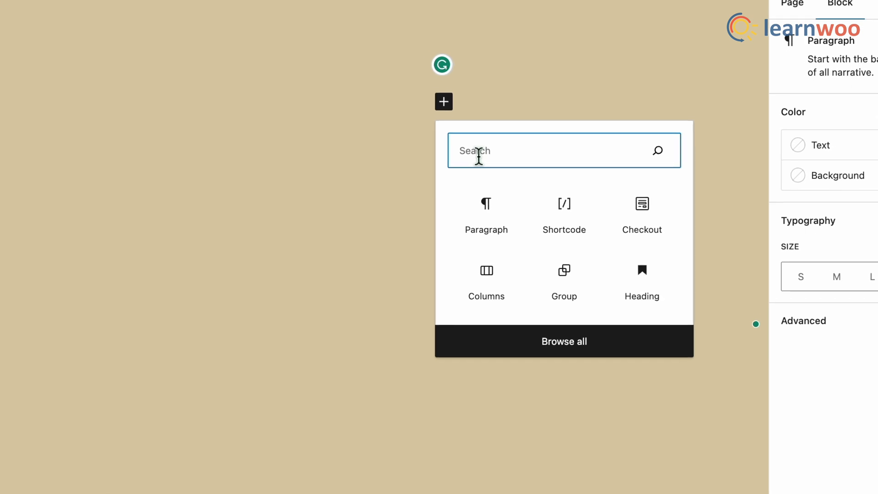
type("Cart")
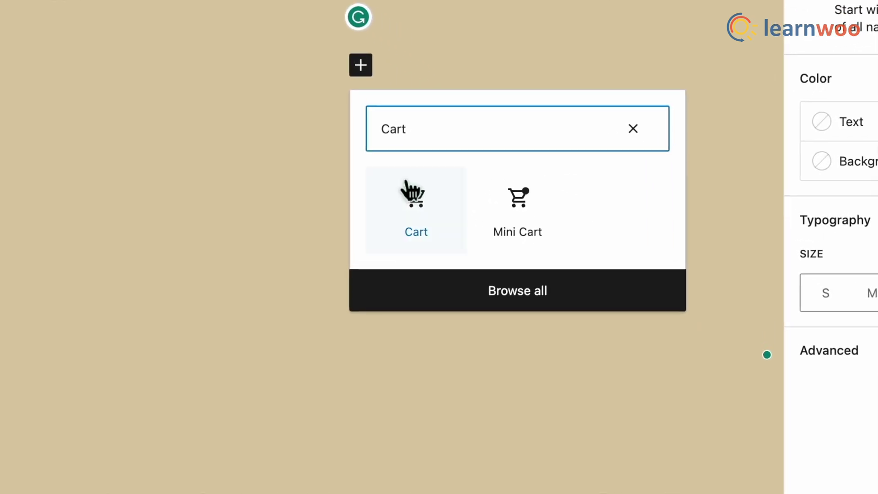
left_click(441, 224)
left_click(383, 228)
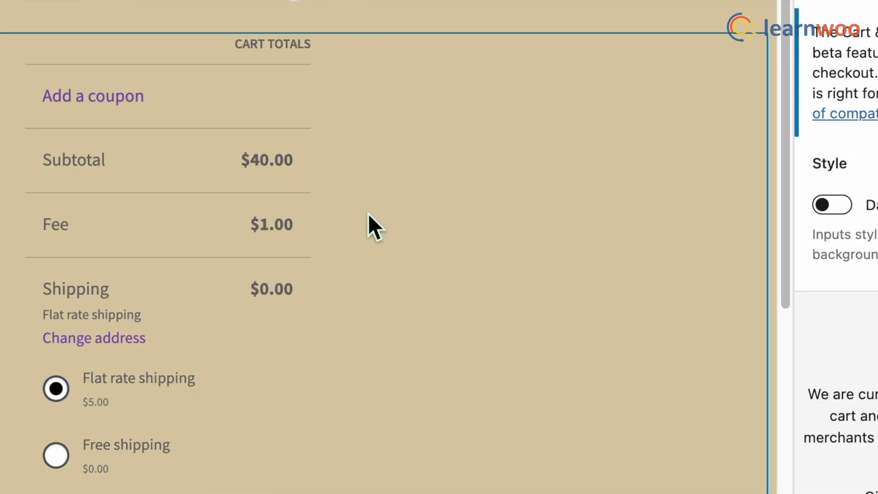
scroll(685, 356, "down", 10)
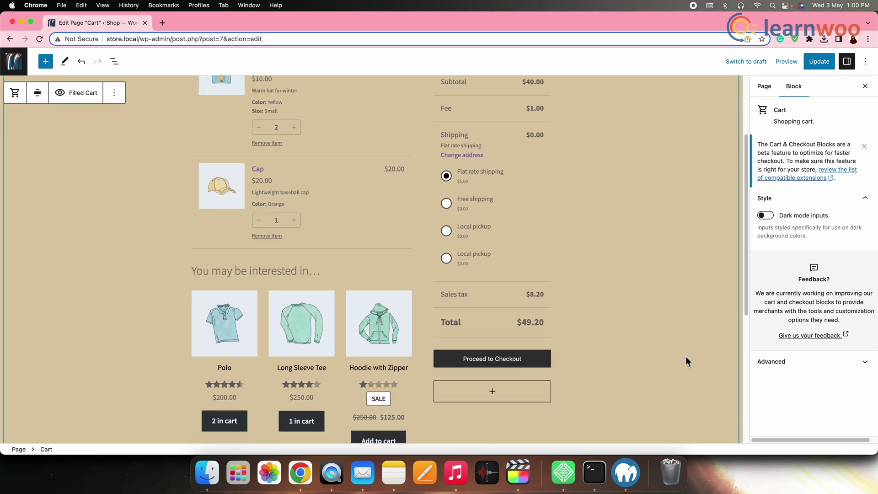
scroll(685, 356, "up", 8)
scroll(685, 356, "up", 3)
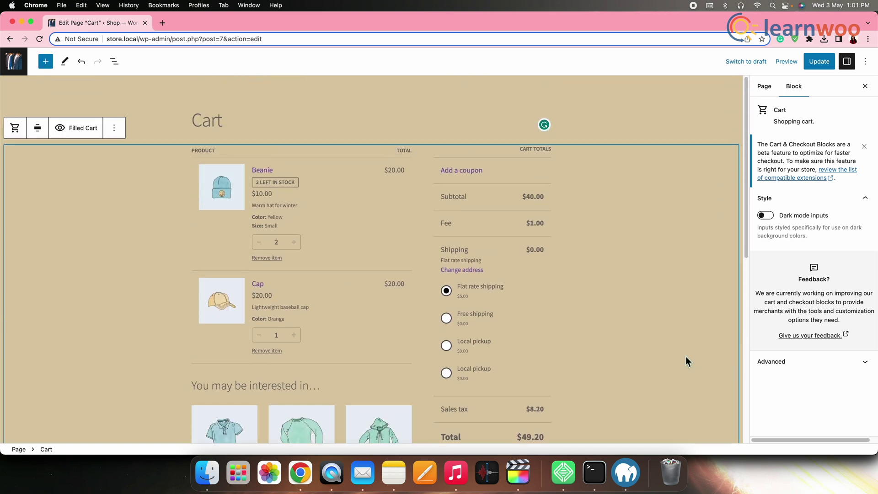
scroll(685, 355, "down", 8)
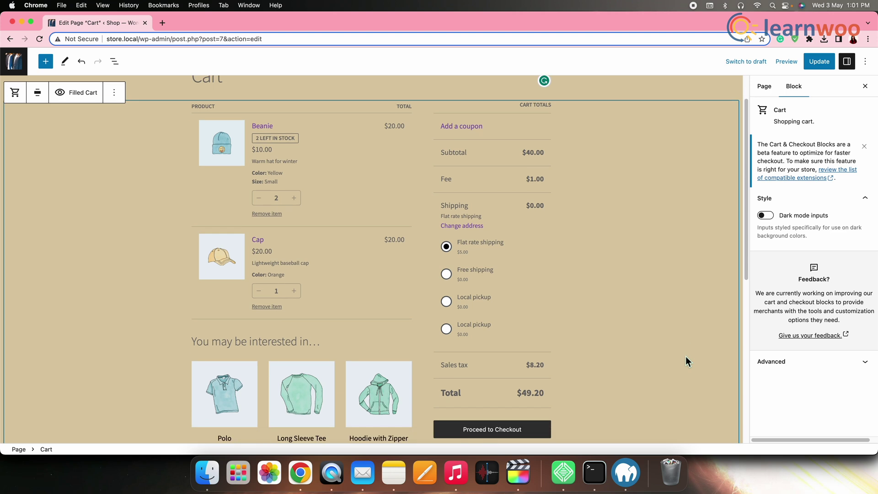
scroll(685, 356, "down", 2)
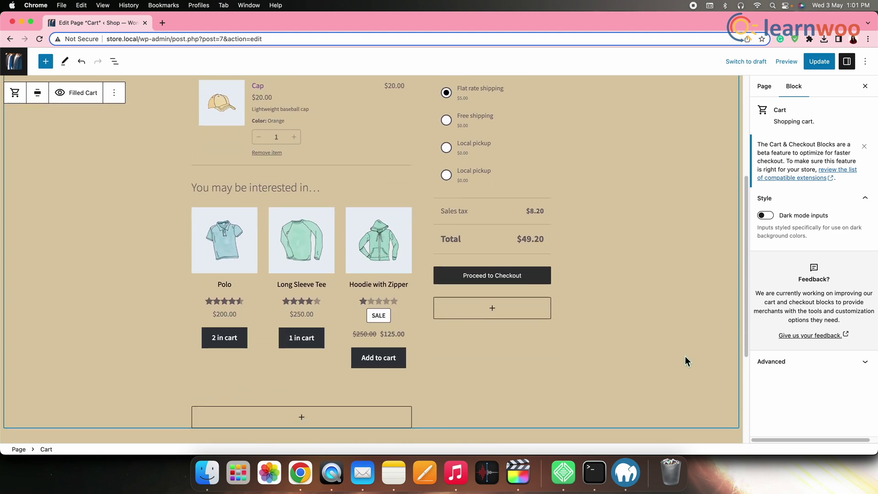
scroll(630, 267, "up", 10)
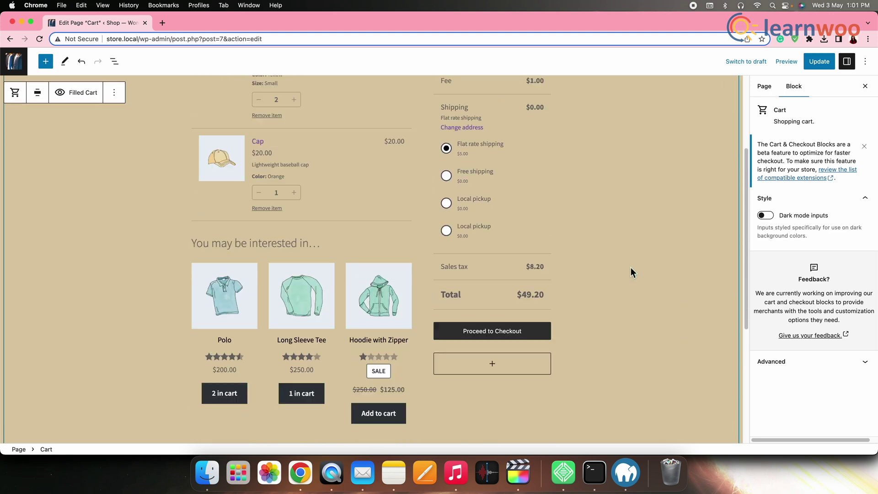
left_click(224, 123)
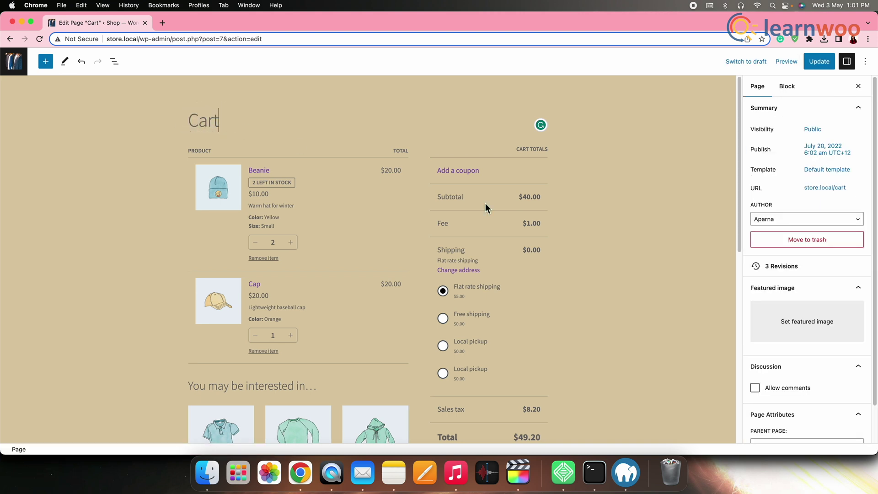
left_click(420, 206)
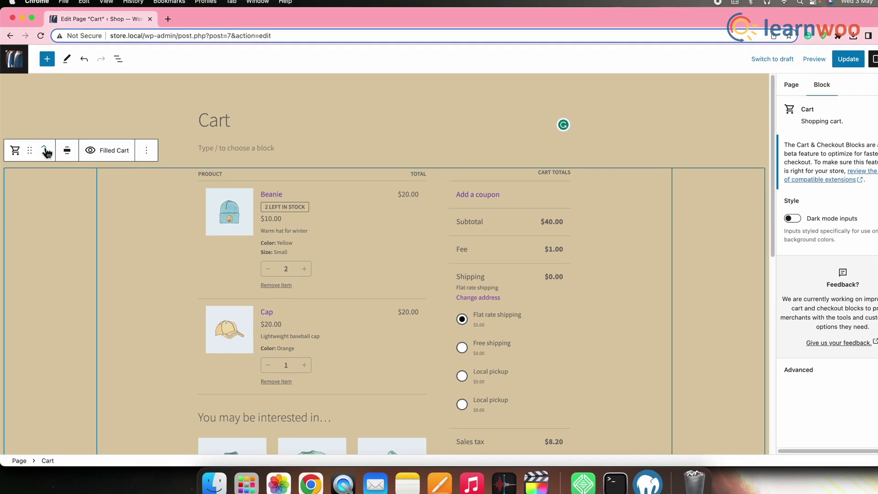
left_click(45, 149)
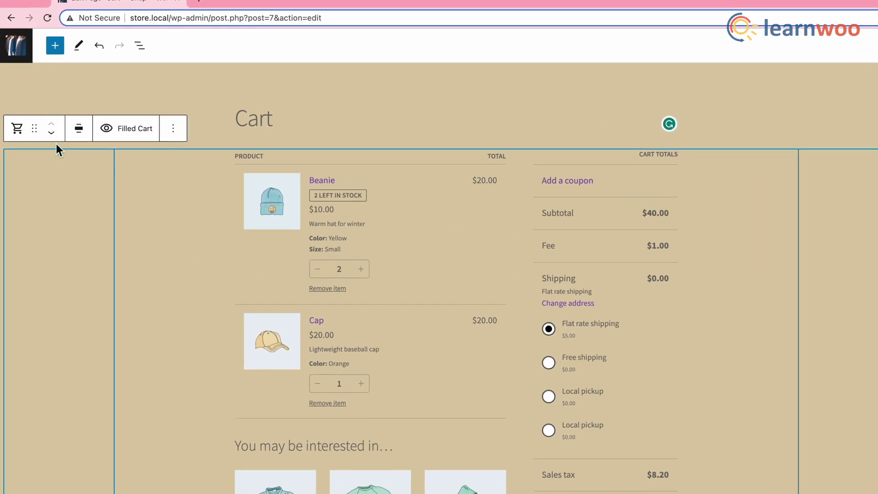
left_click(54, 133)
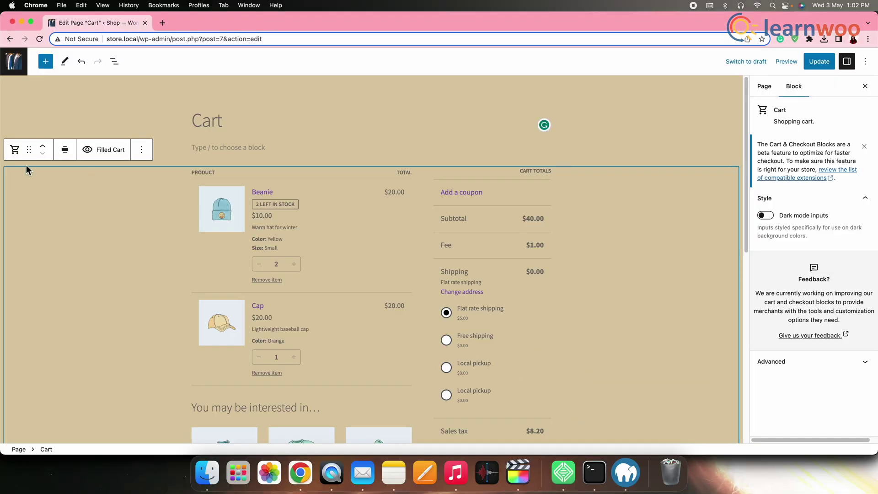
left_click_drag(30, 152, 39, 136)
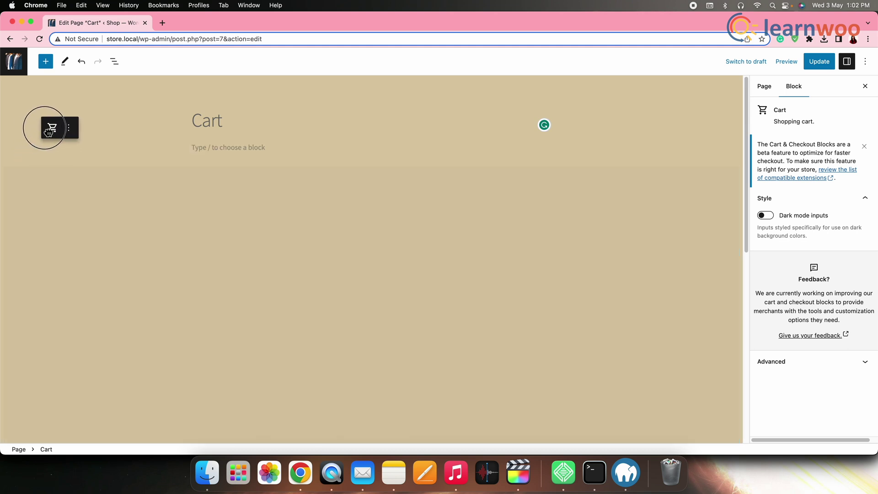
left_click_drag(186, 156, 185, 154)
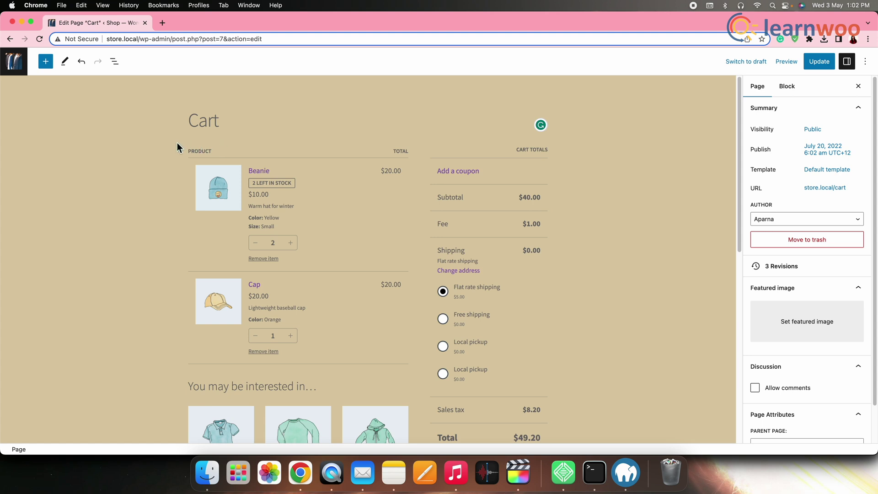
left_click(294, 160)
scroll(294, 160, "down", 2)
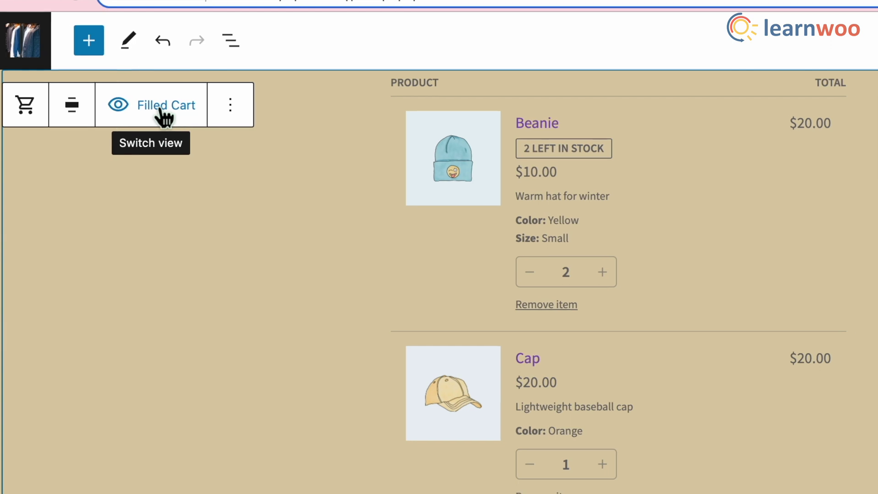
left_click(176, 110)
left_click(201, 176)
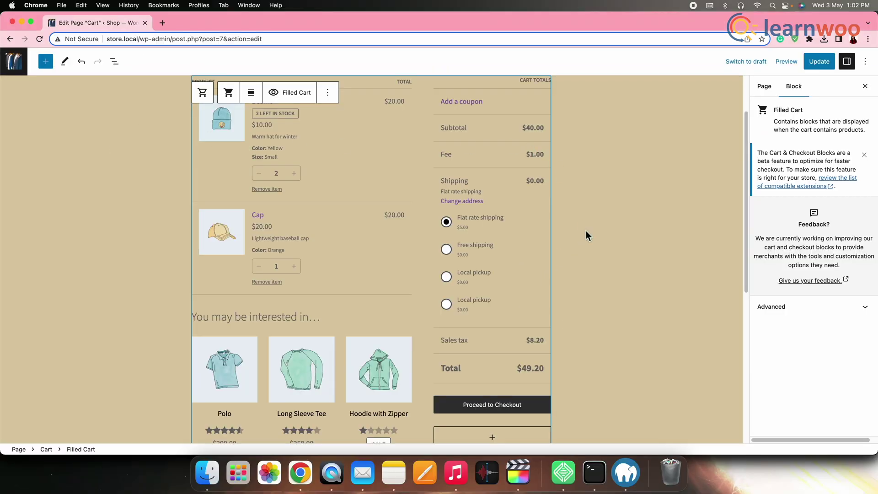
scroll(585, 230, "up", 2)
left_click(163, 147)
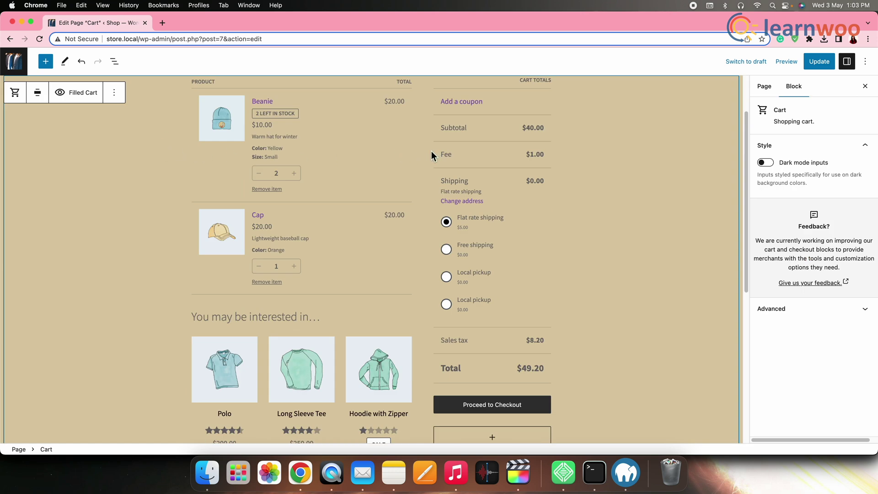
scroll(567, 229, "up", 2)
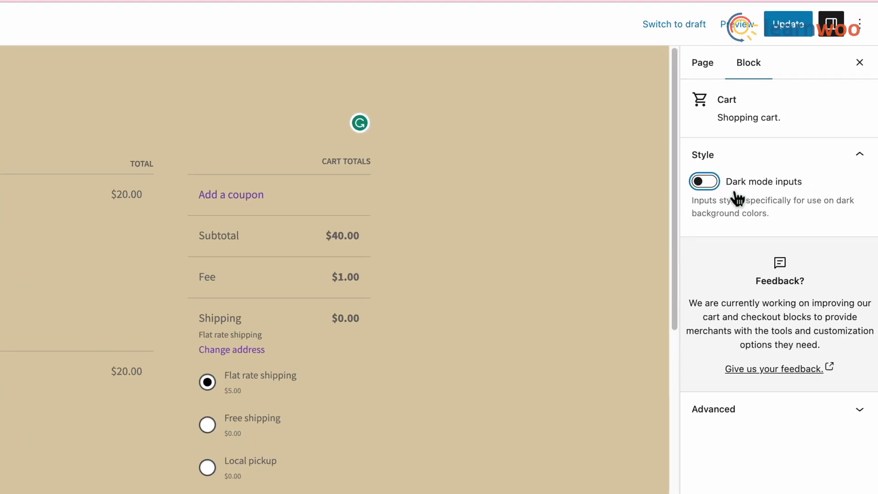
Step: Enable Dark mode inputs on the Cart block, keeping the Shipping calculator enabled
left_click(673, 191)
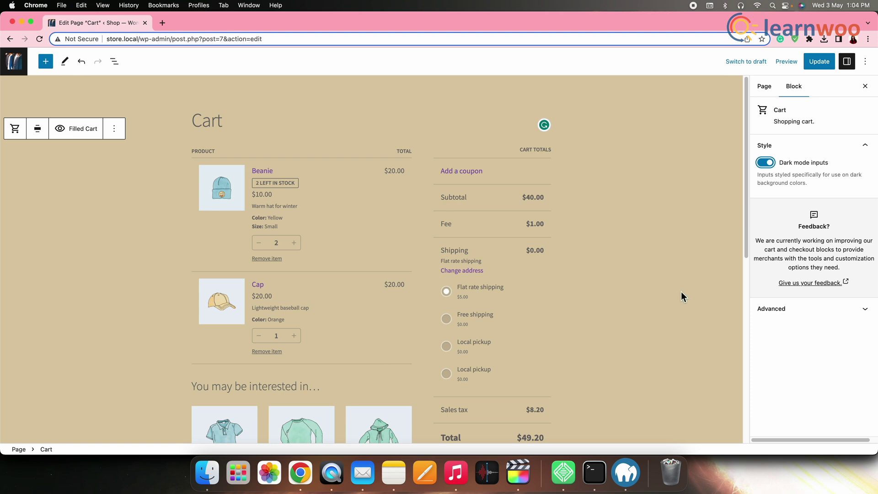
scroll(681, 292, "down", 2)
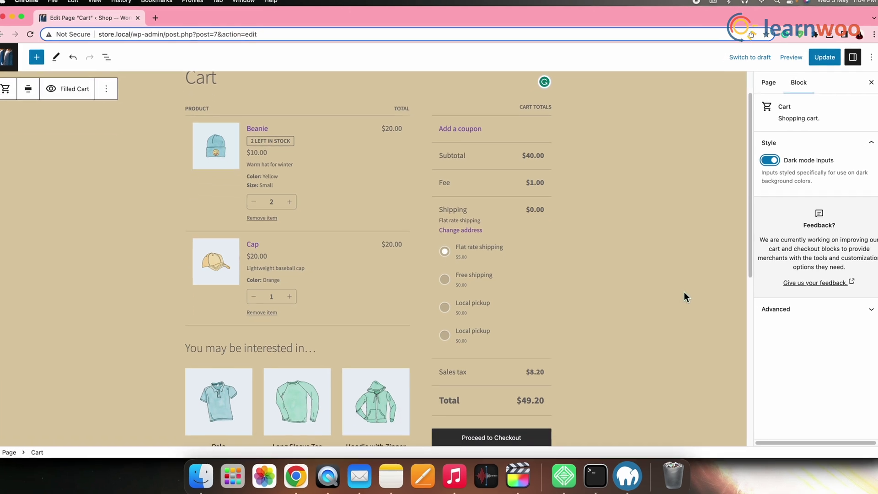
left_click(522, 287)
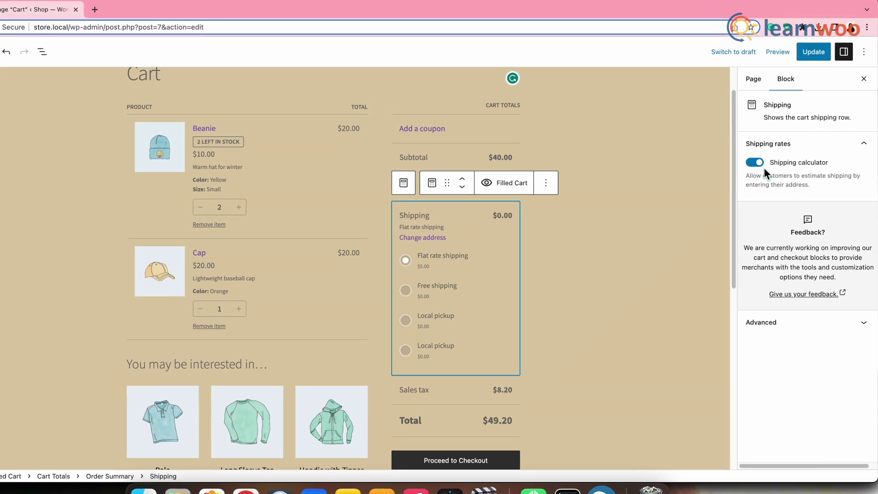
left_click(749, 163)
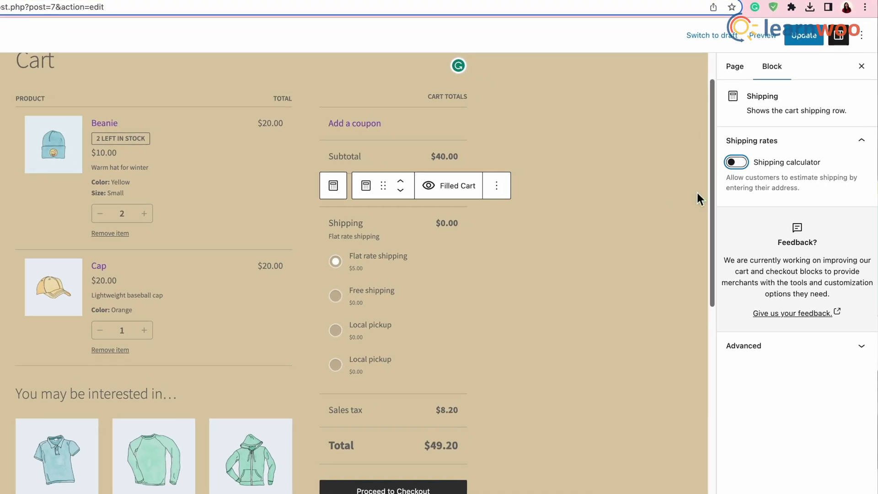
left_click(722, 164)
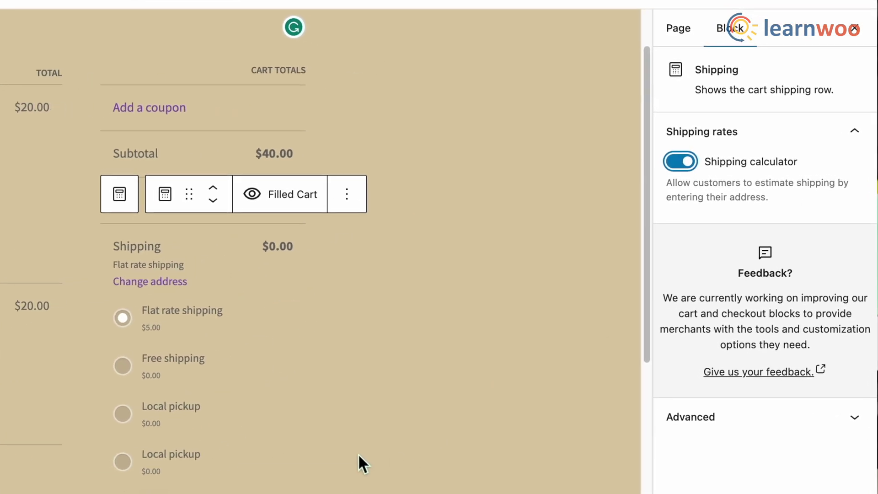
left_click(95, 153)
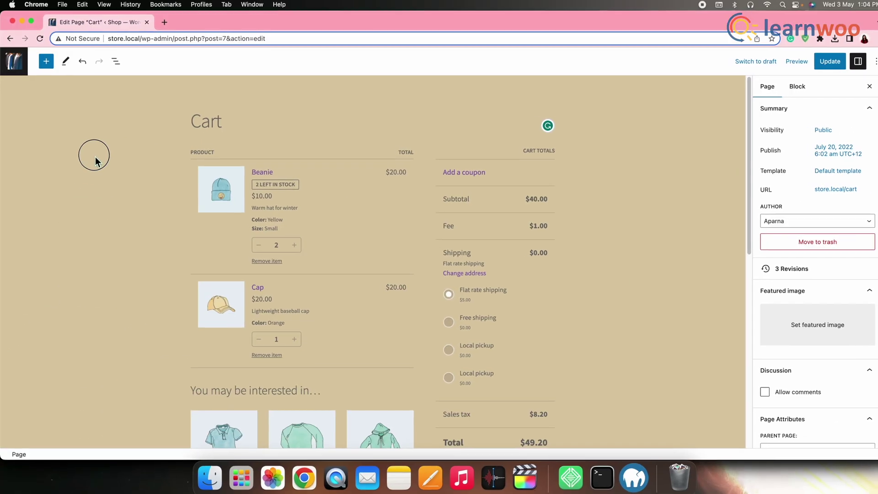
Step: Switch the Cart block preview to Empty Cart and enable Dark mode inputs
left_click(77, 96)
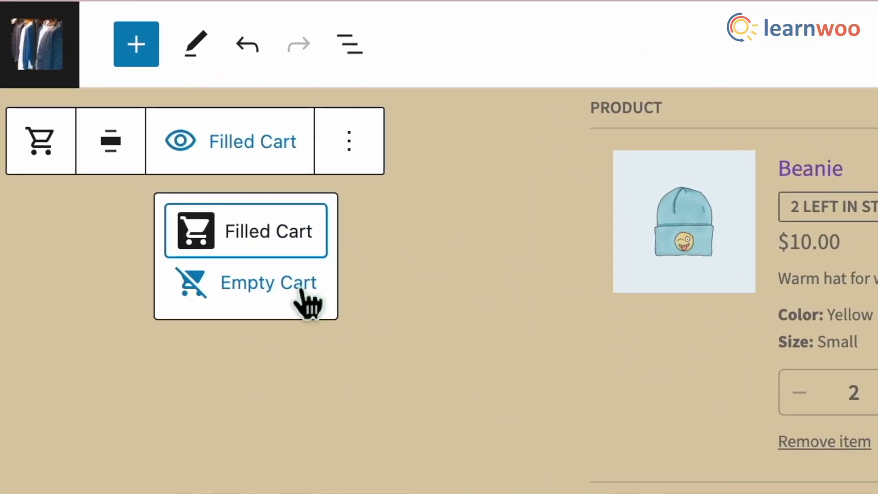
left_click(202, 219)
left_click(764, 163)
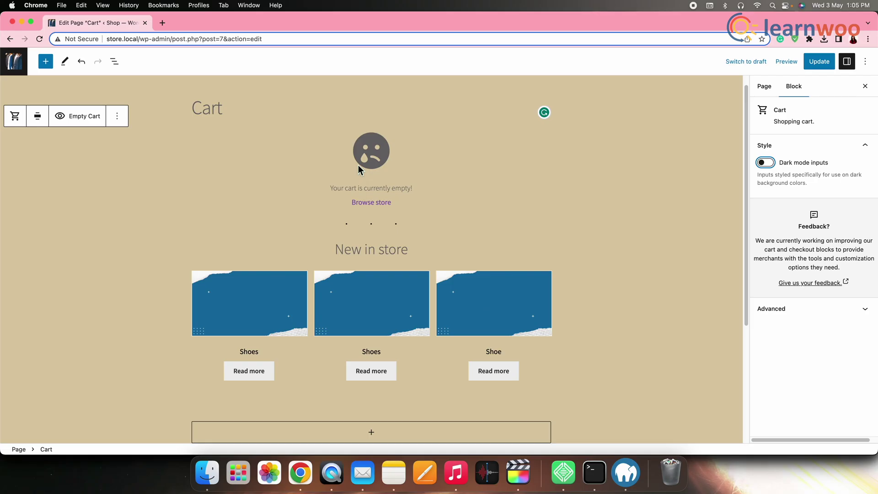
left_click(77, 196)
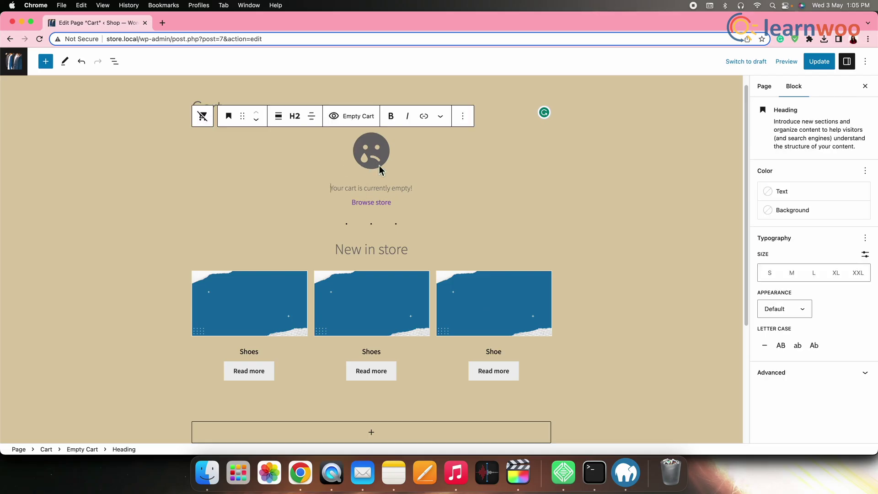
left_click(377, 205)
Step: Rewrite the empty-cart heading as 'Add Products, Cart empty!', positioned above the Browse store link
left_click(486, 201)
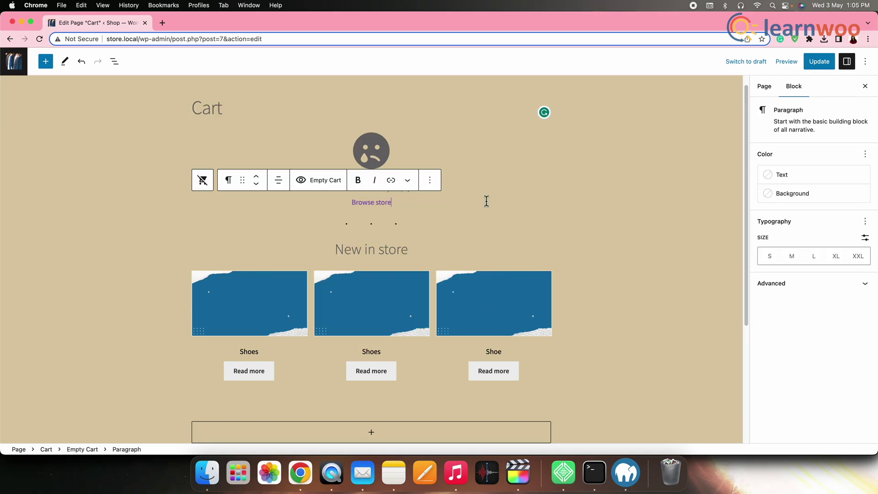
left_click(402, 144)
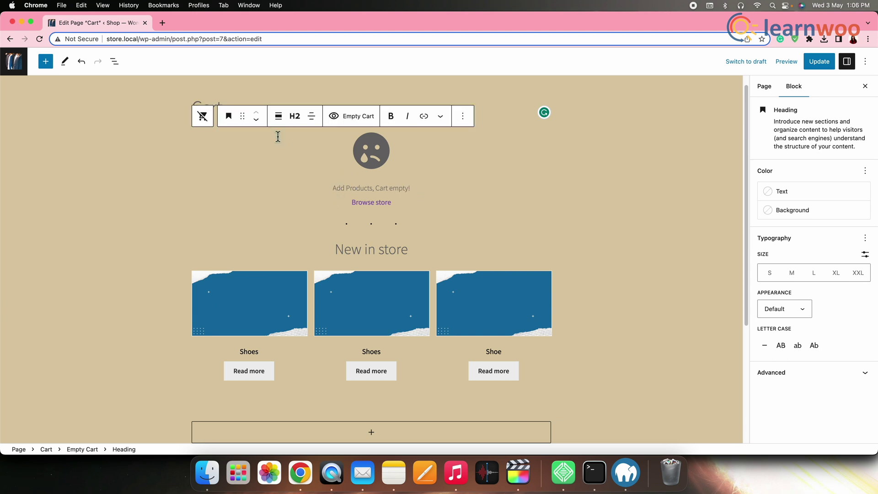
left_click_drag(247, 120, 252, 162)
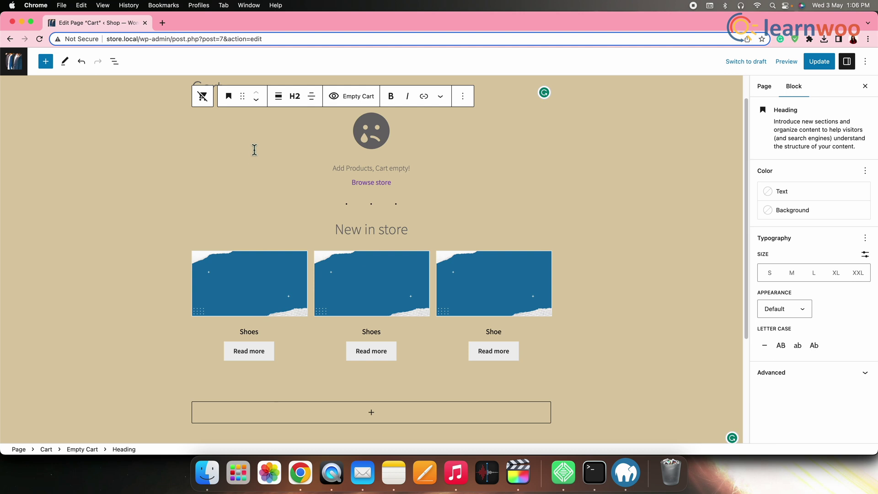
left_click(257, 100)
left_click(457, 185)
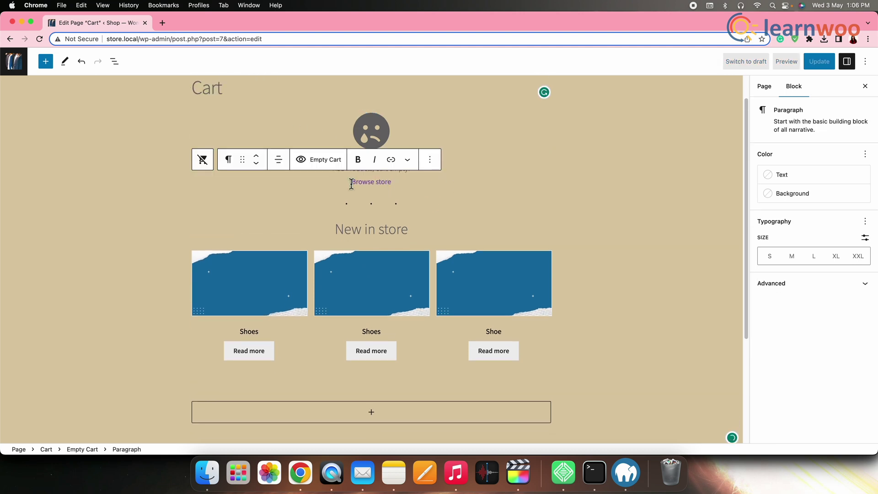
key("Up")
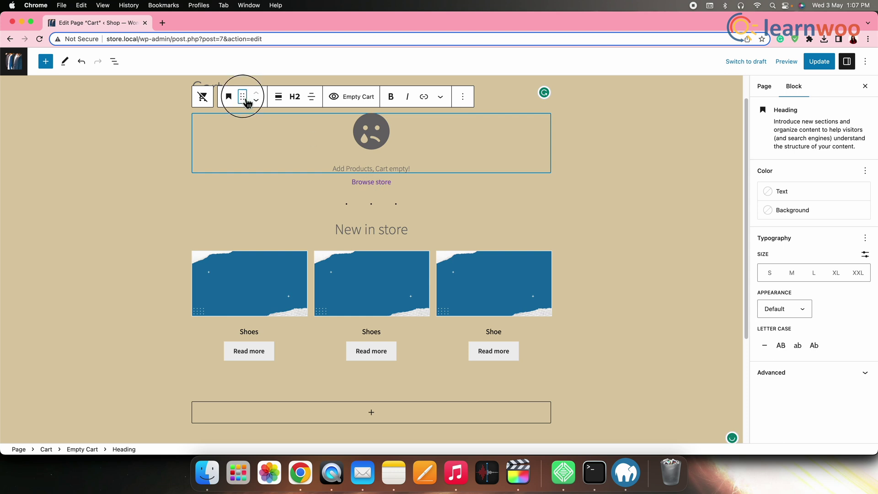
left_click_drag(245, 100, 245, 120)
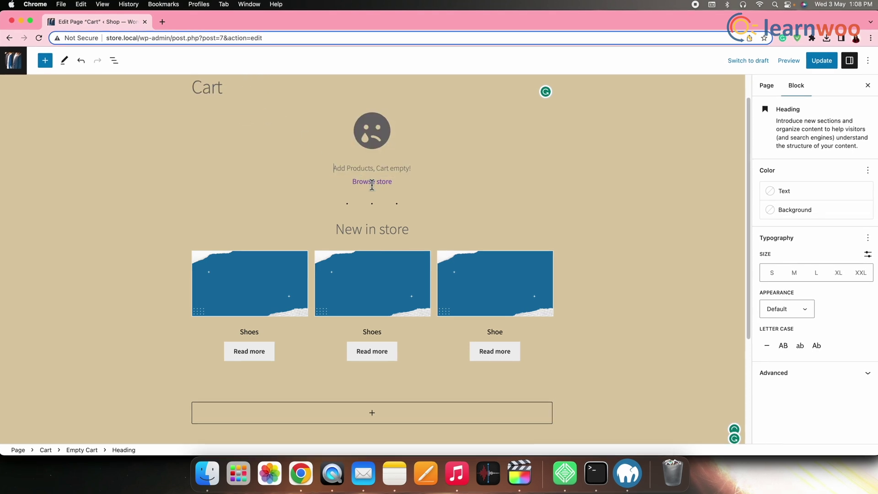
left_click(368, 182)
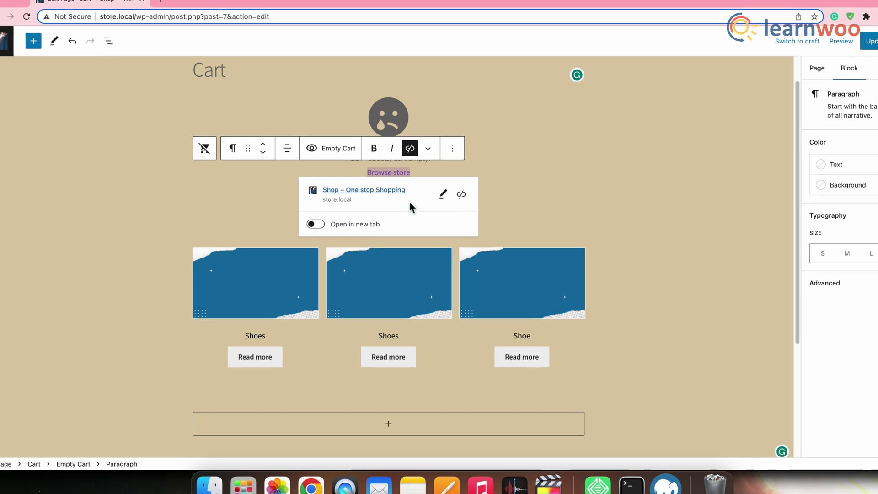
left_click(436, 196)
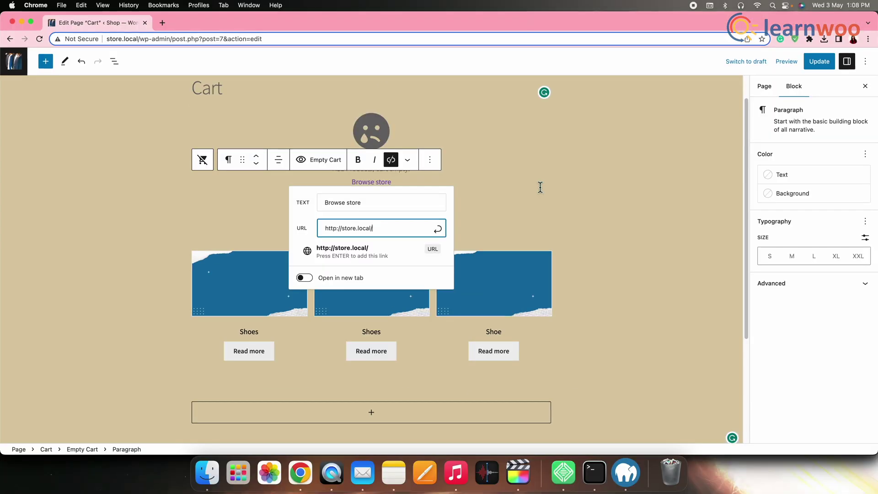
left_click(657, 155)
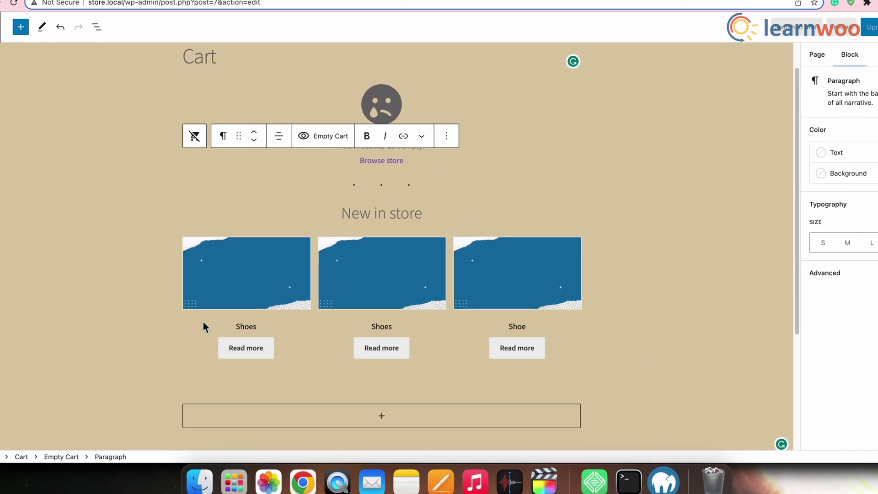
Step: Transform the Newest Products grid into an On Sale Products block
left_click(318, 286)
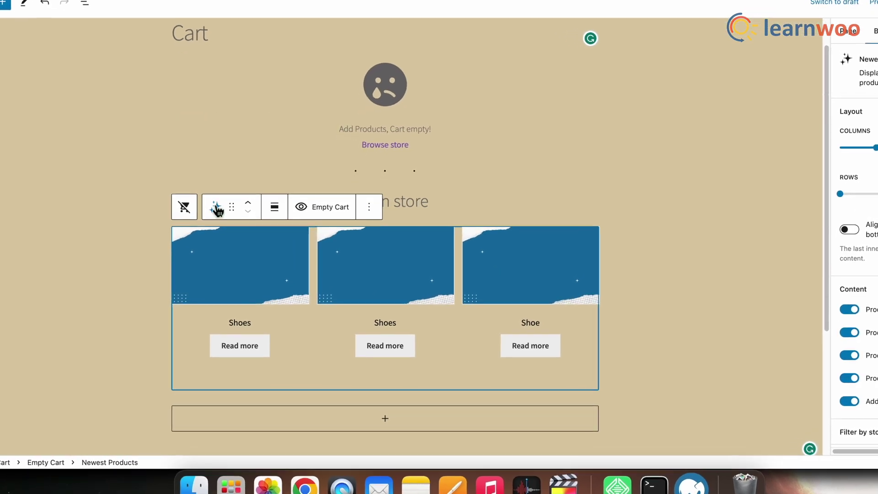
left_click(213, 201)
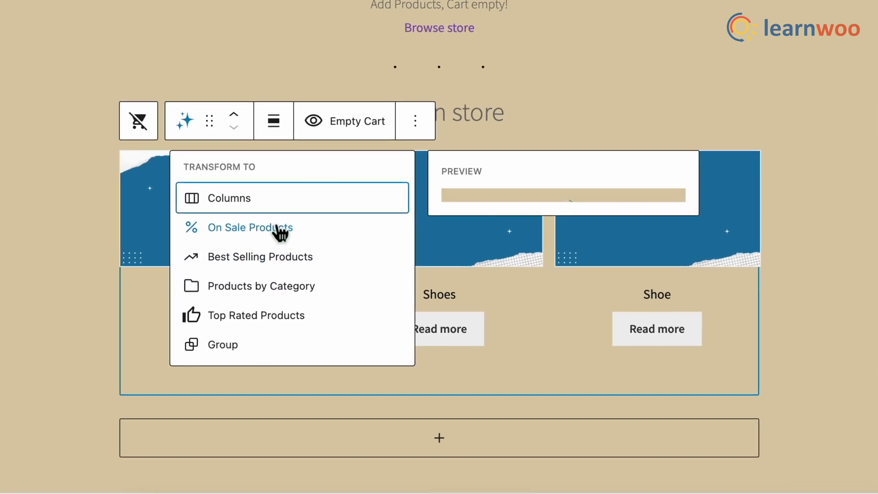
left_click(274, 231)
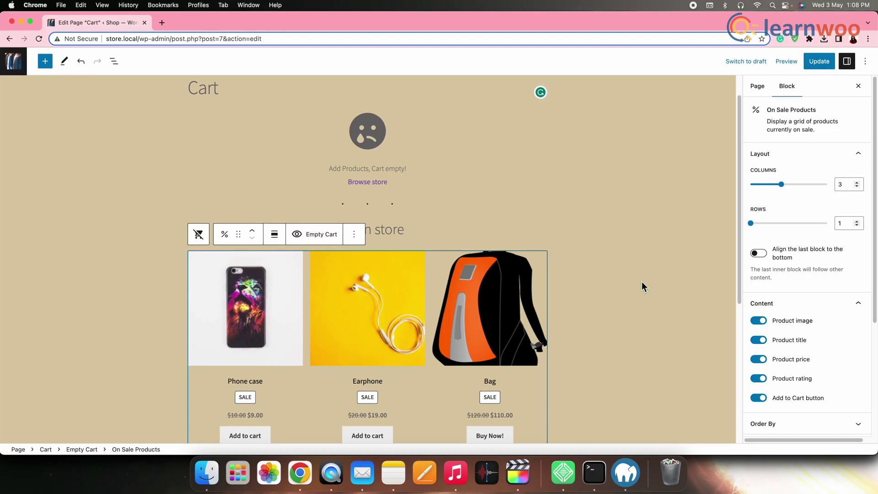
key("ctrl+z")
key("super+shift+z")
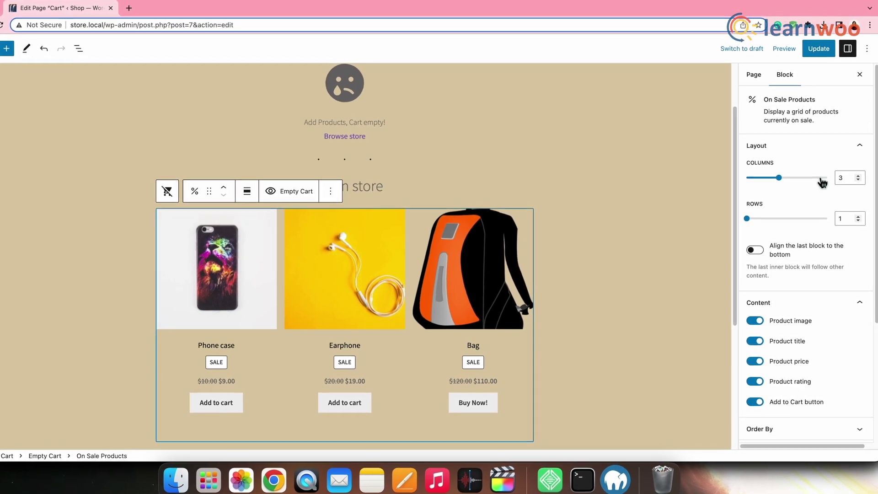
Step: Keep the On Sale Products grid at 3 columns and update the Cart page
left_click(858, 180)
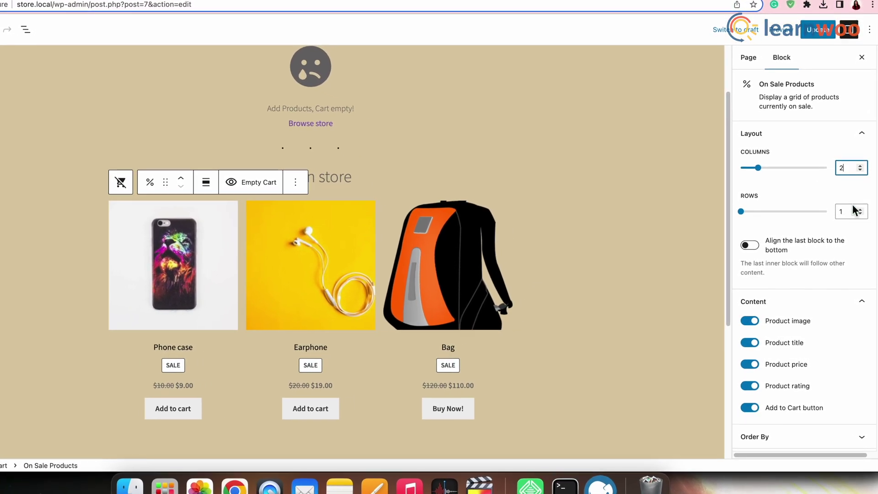
left_click(859, 168)
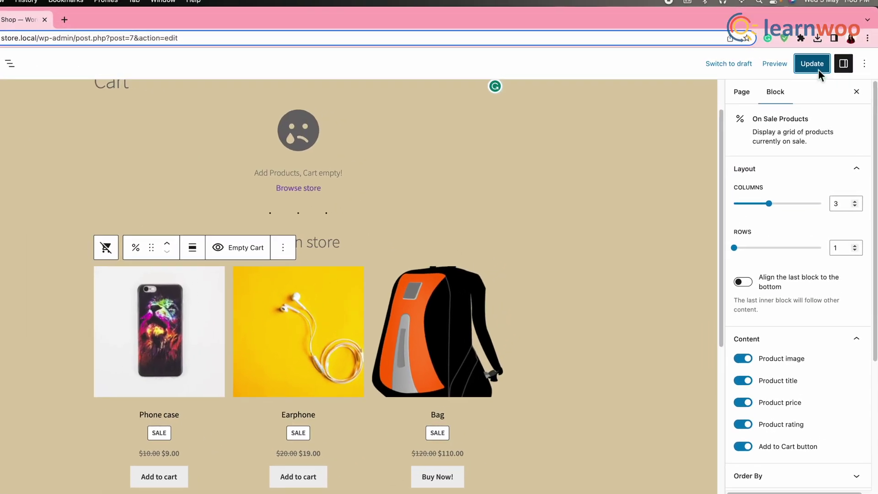
left_click(818, 61)
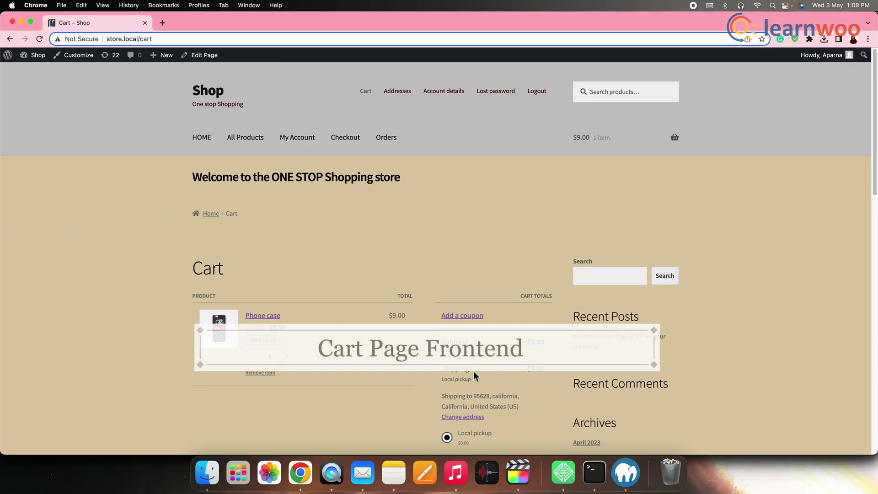
Step: Scroll the live cart page down to the footer and back up
scroll(473, 371, "down", 10)
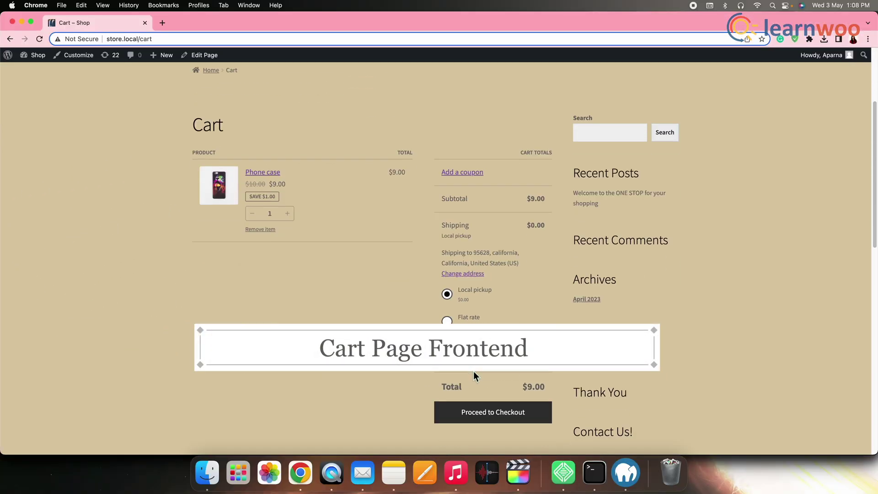
scroll(473, 371, "up", 10)
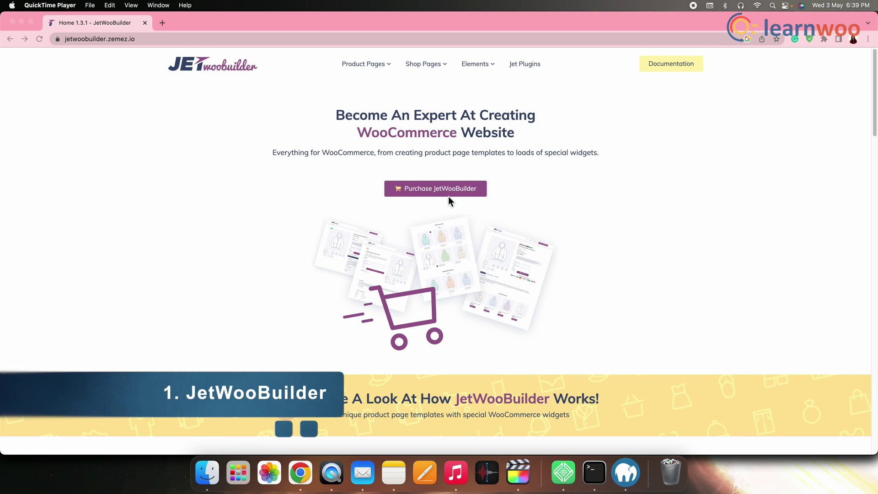
Step: Scroll the JetWooBuilder homepage down to the Build Your Own Single Product Page Layouts section
scroll(565, 254, "down", 3)
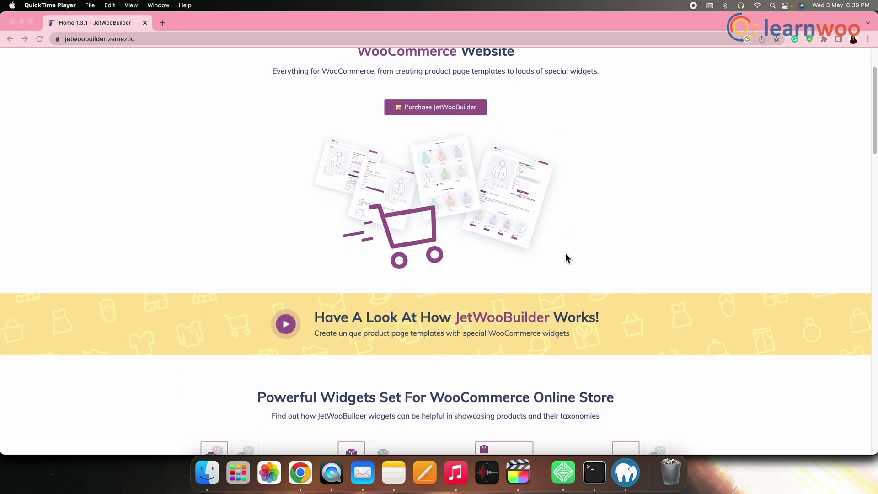
scroll(565, 253, "down", 5)
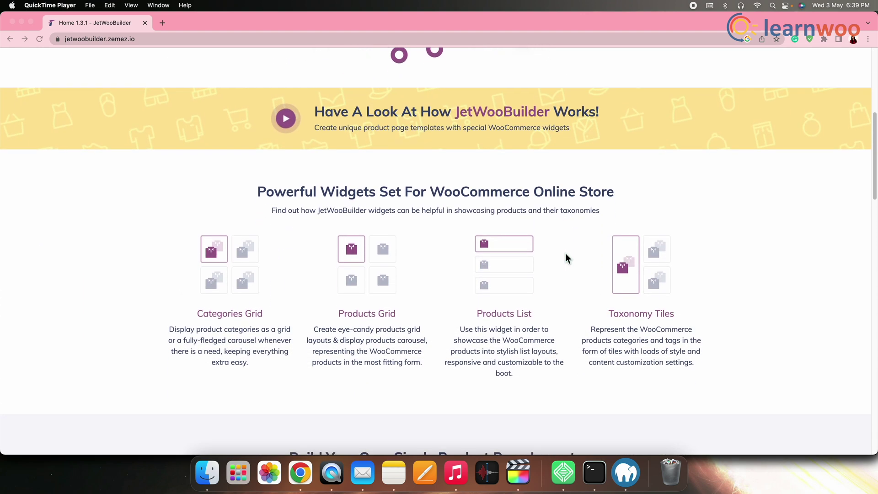
scroll(565, 259, "down", 6)
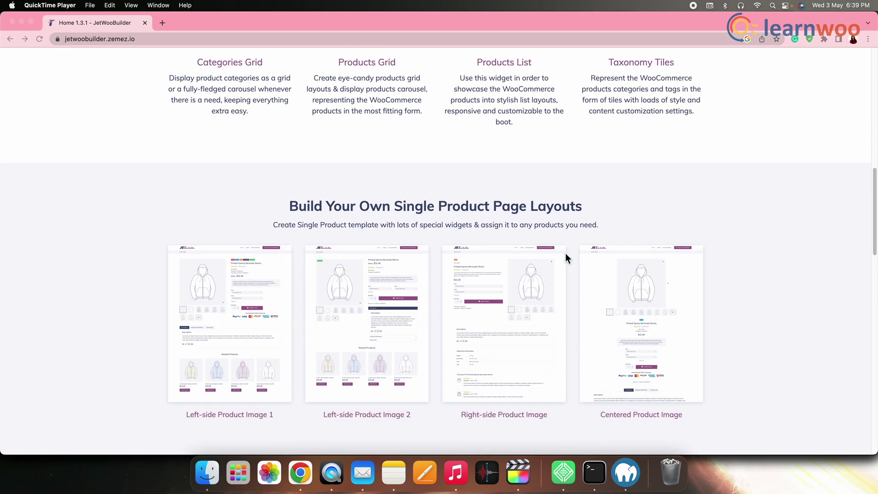
scroll(565, 258, "down", 1)
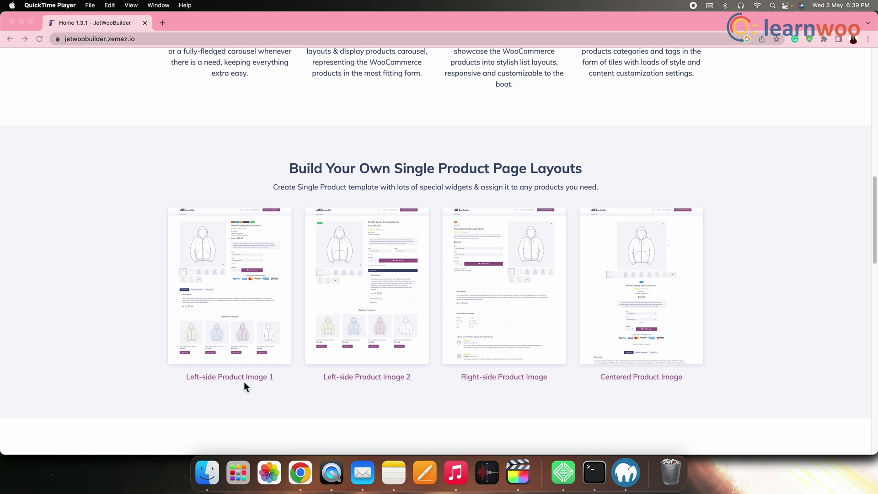
scroll(351, 389, "down", 7)
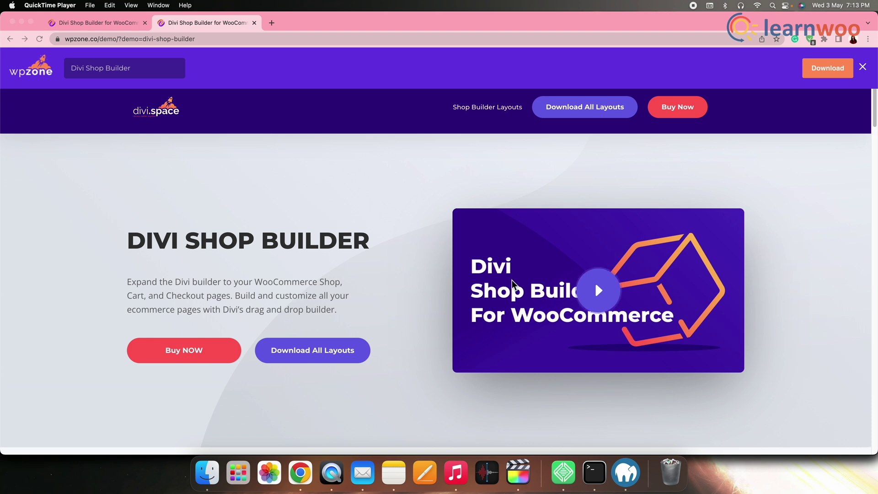
Step: Filter the Divi Shop Builder layouts by Cart Pages, then Checkout Pages, then All Layouts
scroll(622, 274, "down", 10)
scroll(622, 270, "up", 3)
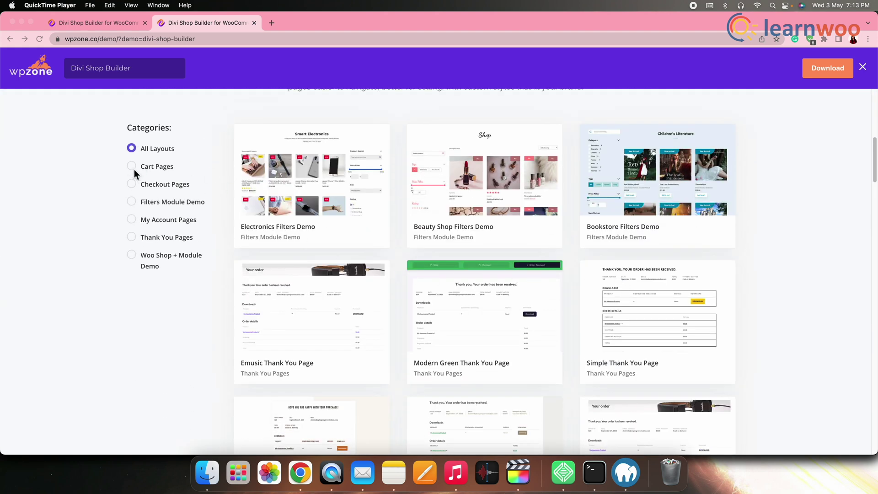
left_click(132, 166)
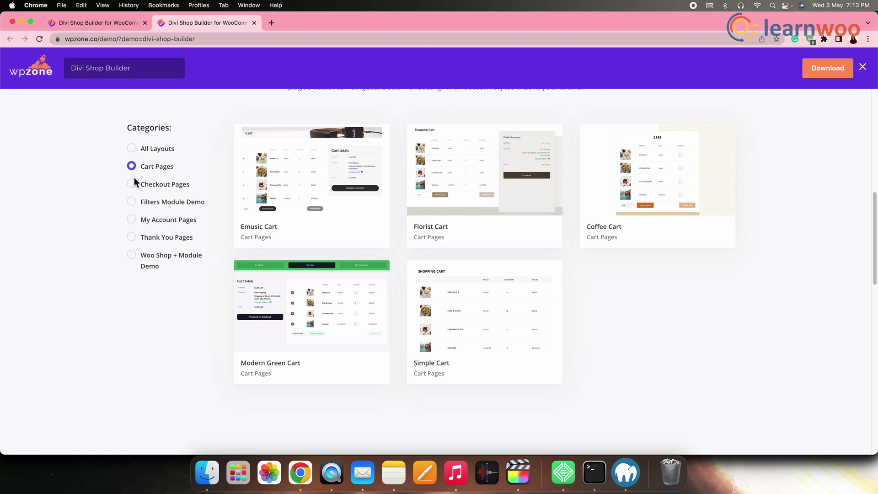
left_click(132, 185)
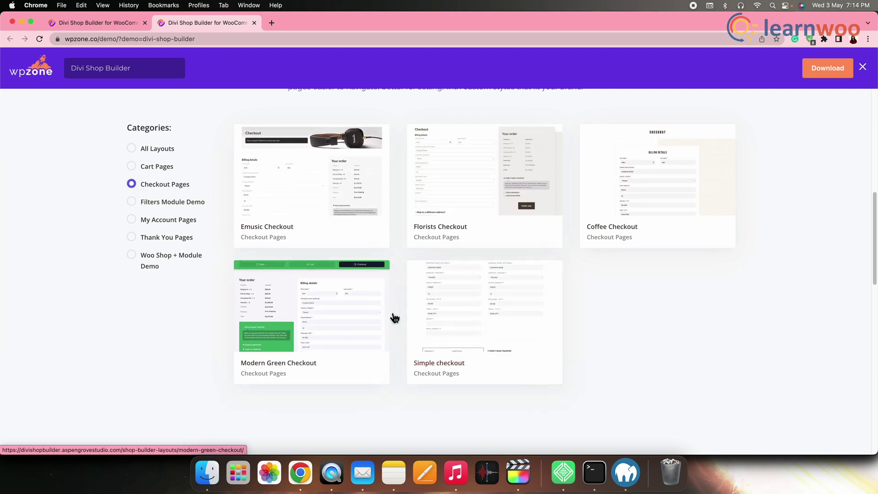
scroll(393, 315, "up", 3)
left_click(132, 296)
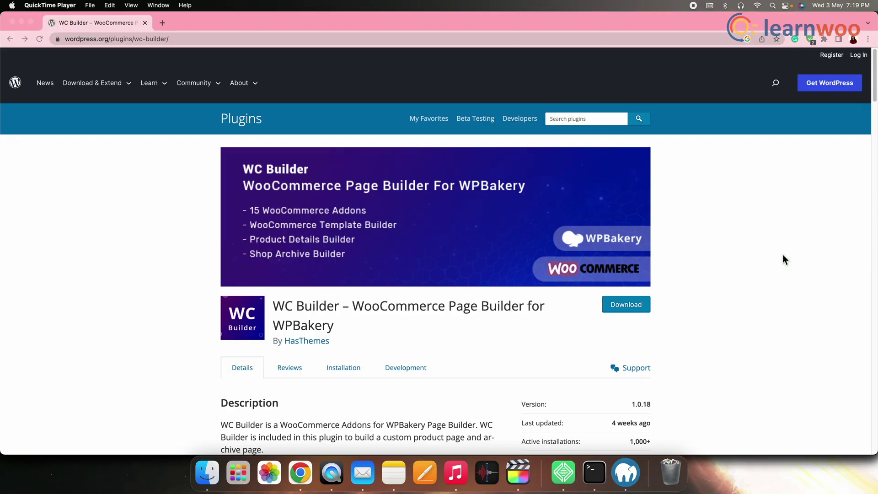
scroll(783, 256, "down", 5)
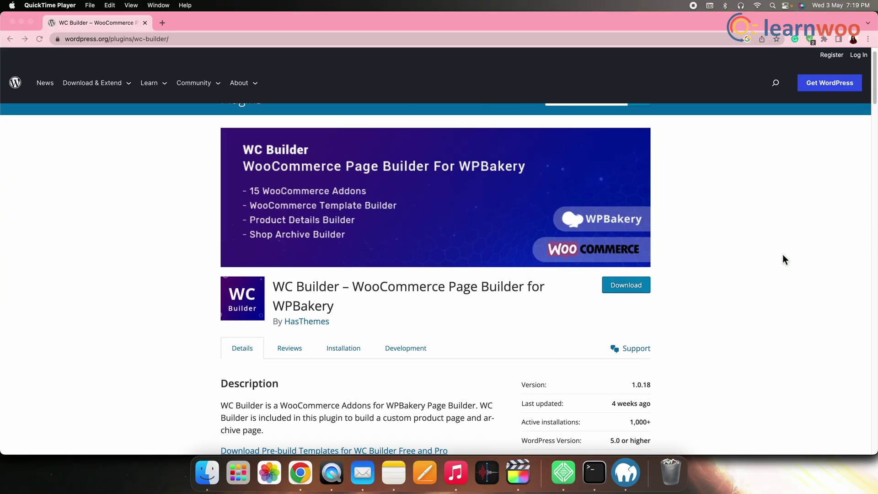
scroll(783, 255, "down", 10)
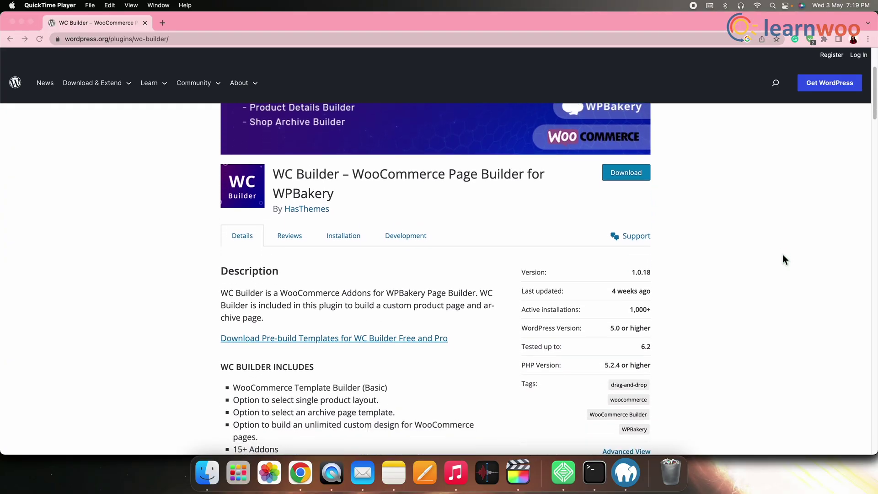
scroll(783, 254, "down", 6)
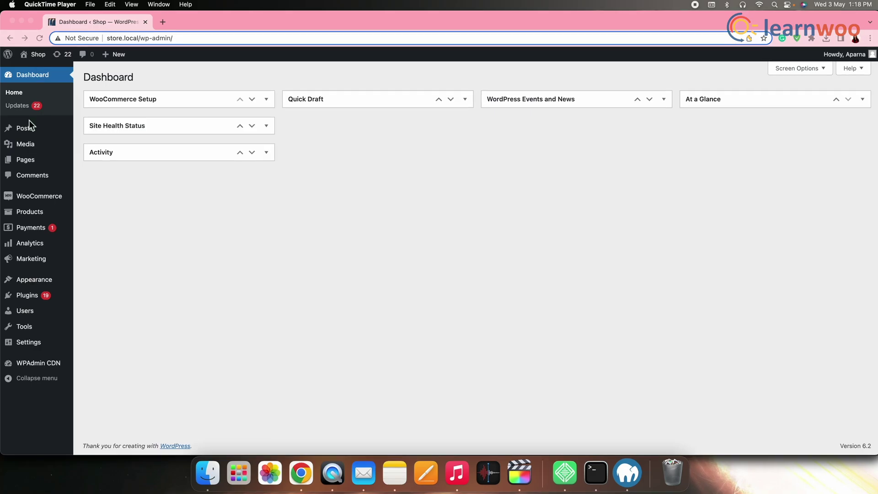
Step: Search Add Plugins for Elementor, update Elementor Website Builder, then search for 'header f'
mouse_move(39, 289)
left_click(107, 302)
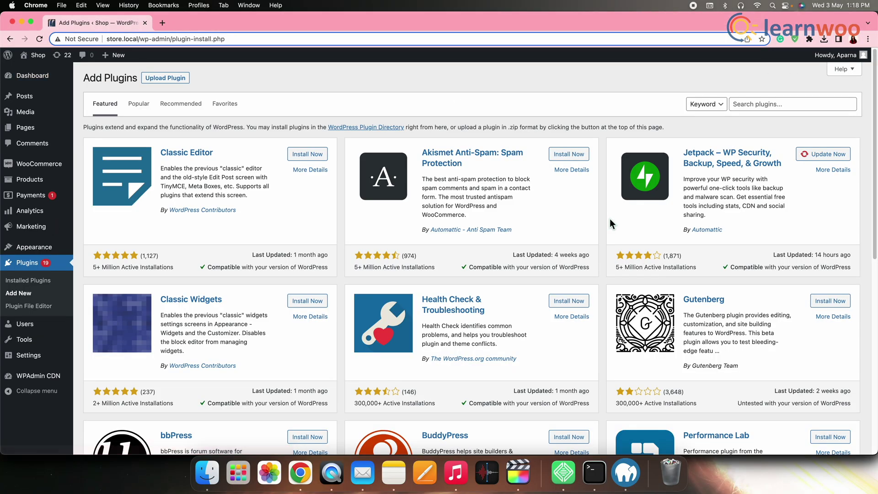
left_click(746, 105)
type("Ele")
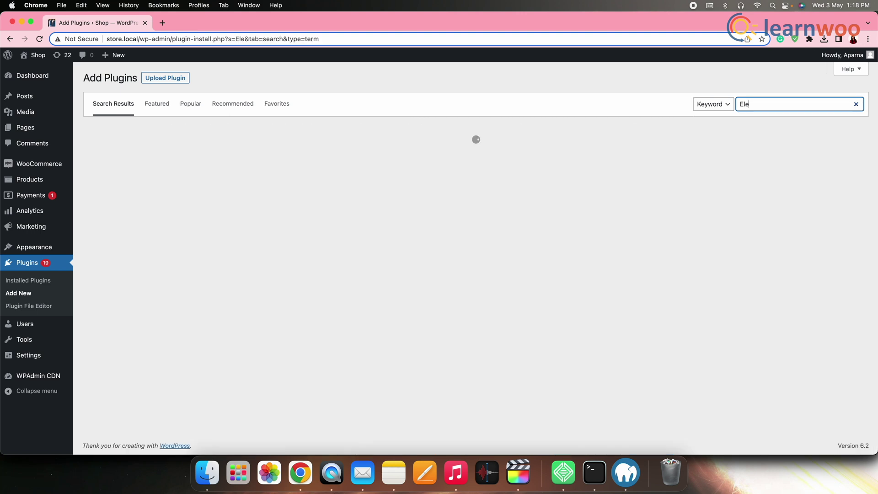
type("mentopr")
key("BackSpace")
key("BackSpace")
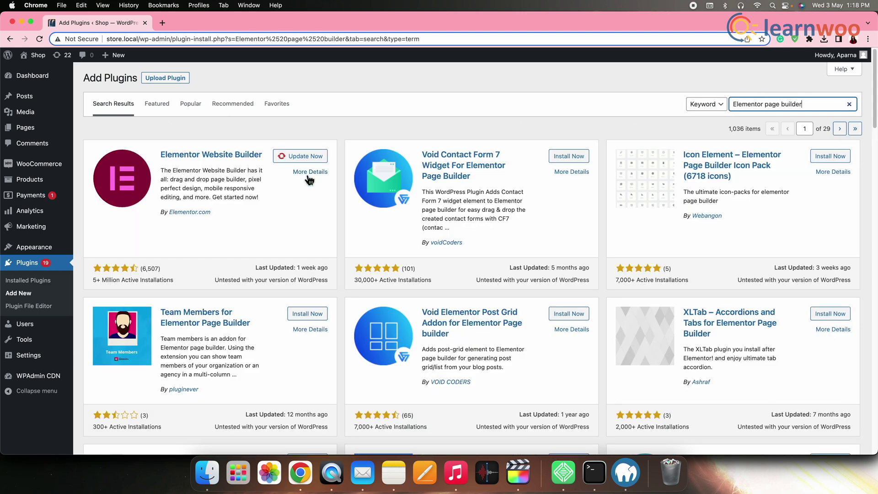
left_click(302, 156)
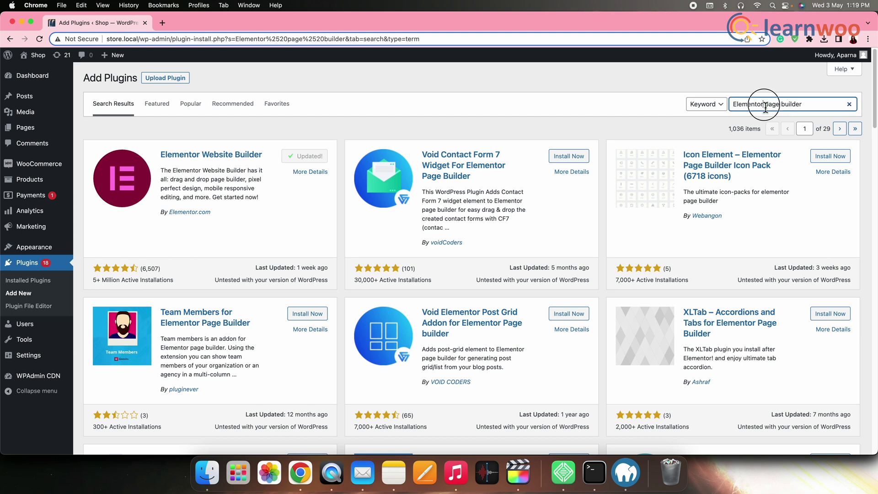
type("header")
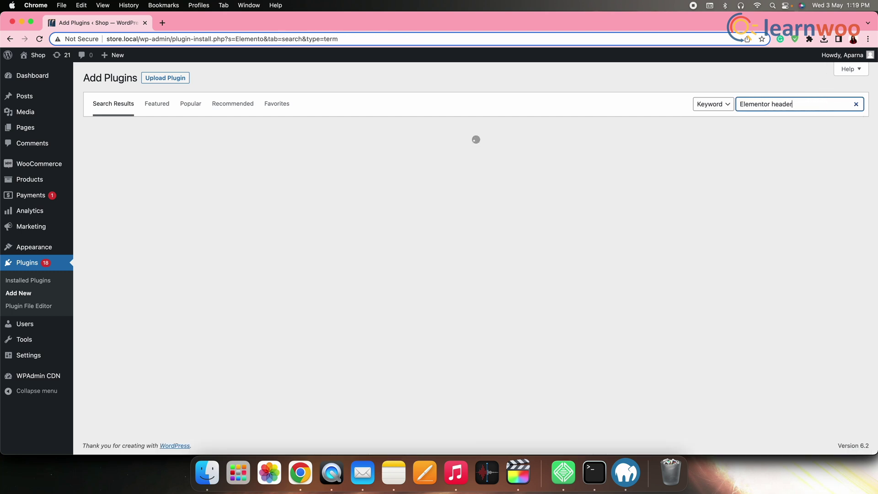
type(" f")
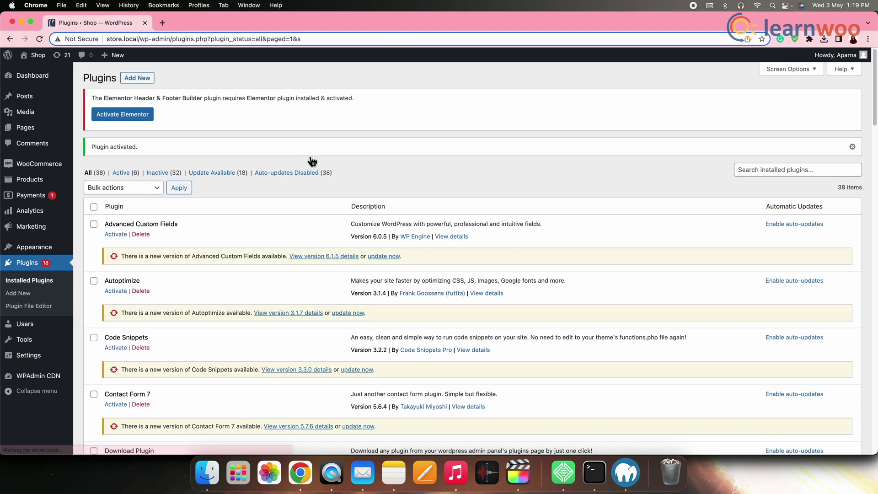
Step: Create a new header/footer template titled 'Cart Header' and open it in Elementor
mouse_move(32, 81)
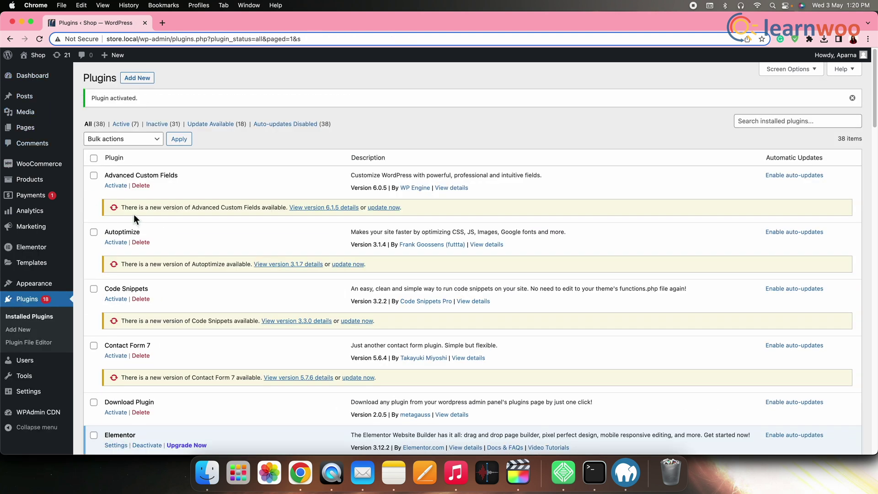
left_click(37, 78)
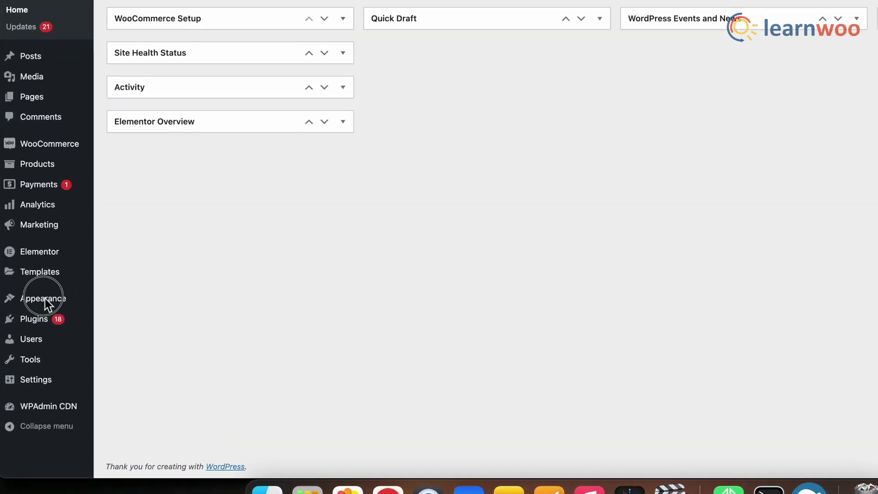
mouse_move(44, 298)
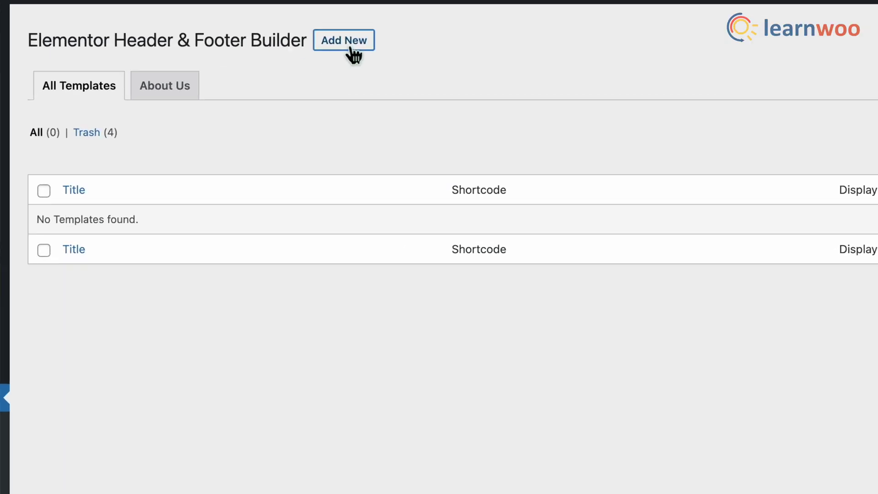
left_click(352, 50)
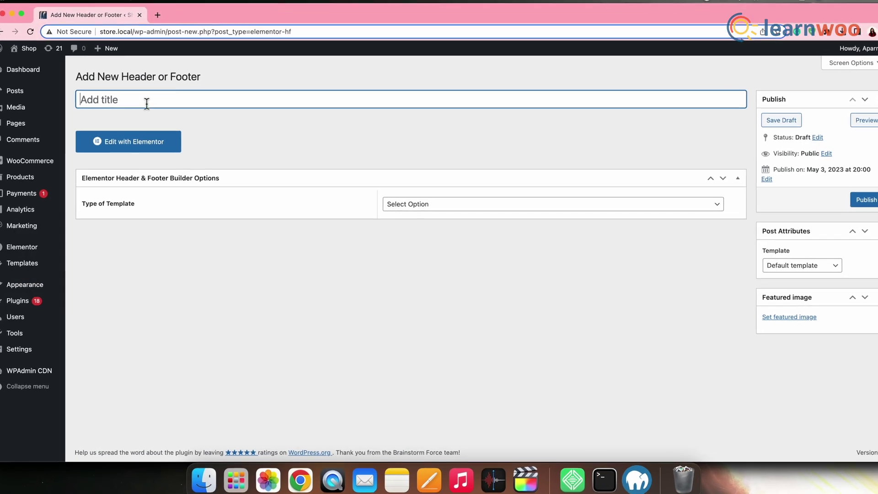
type("Cart Hea")
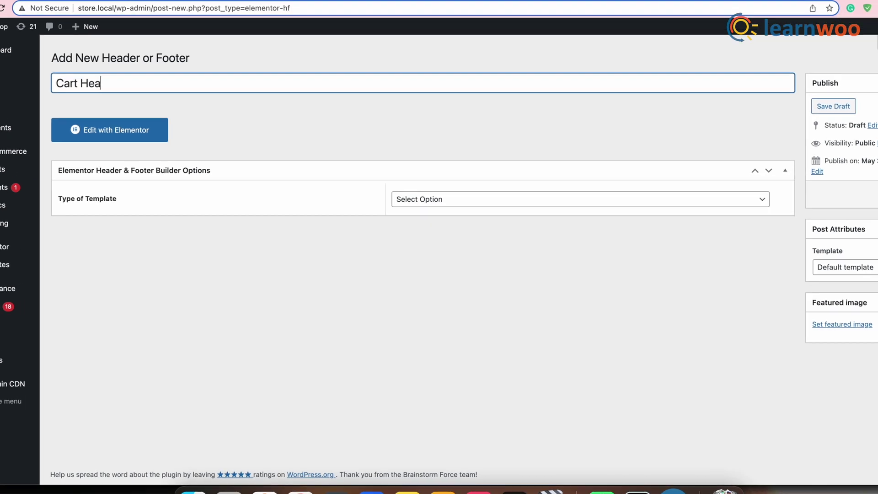
type("der")
left_click(69, 131)
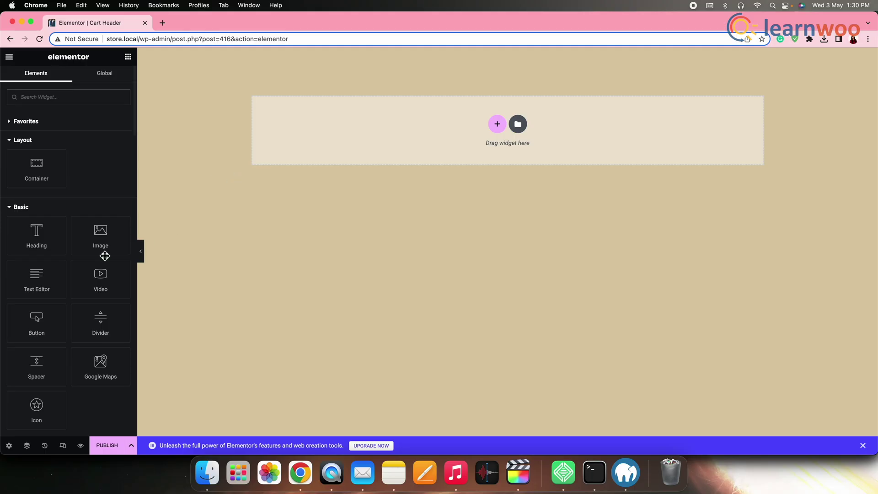
Step: Add a Text Editor widget reading 'Here are the items selected.' and publish the template
left_click_drag(134, 276, 405, 155)
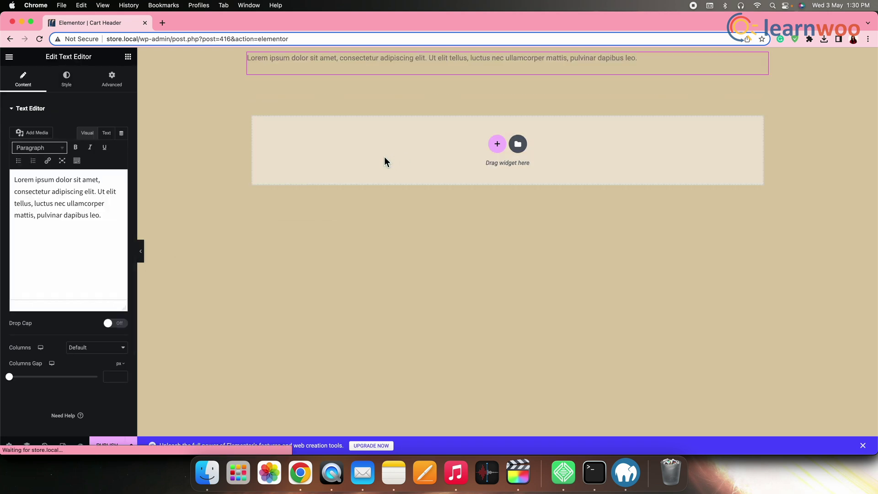
left_click_drag(604, 58, 612, 59)
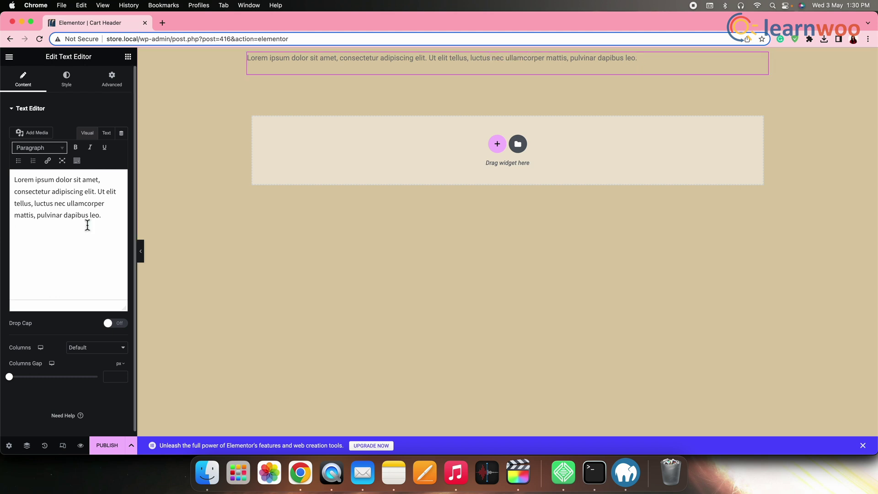
left_click_drag(24, 203, 14, 179)
key("BackSpace")
type("Here are the items selected.")
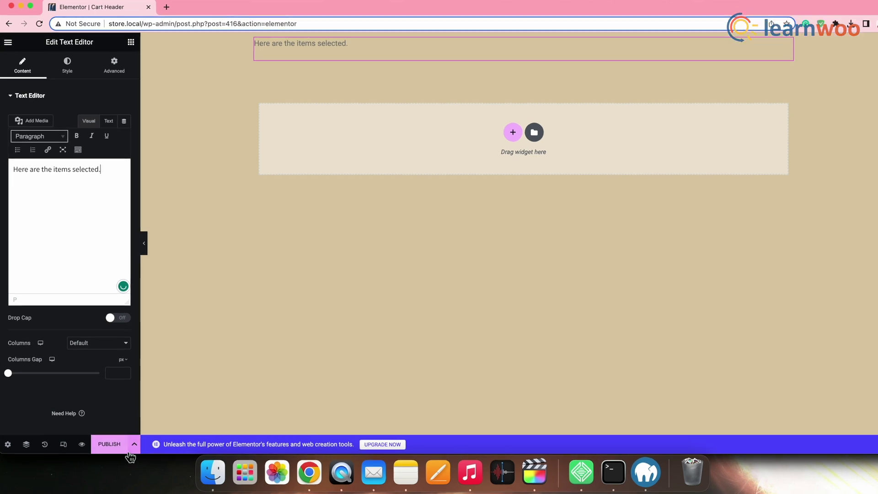
left_click(107, 445)
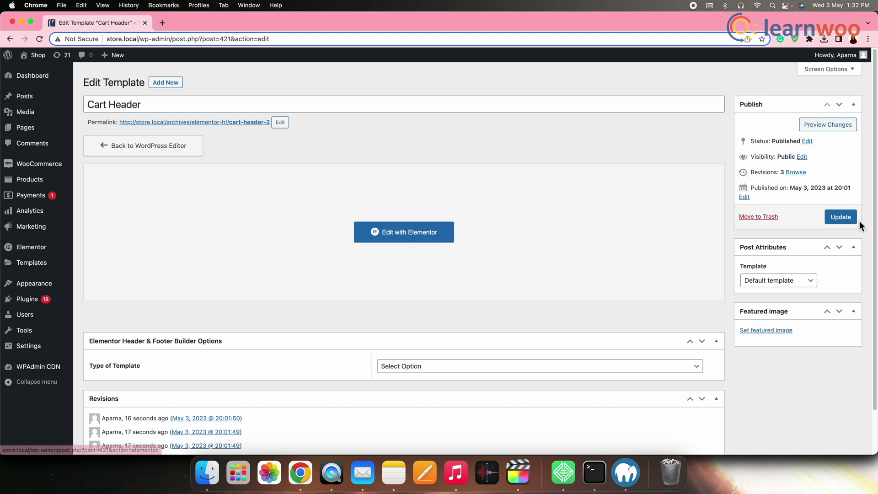
Step: Change the Cart Header template type to Custom Block
scroll(535, 343, "down", 2)
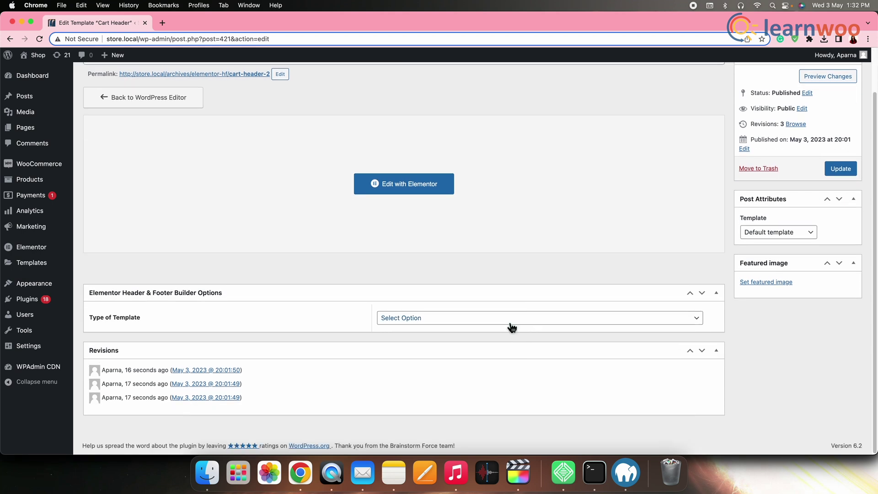
scroll(502, 309, "up", 2)
left_click(485, 318)
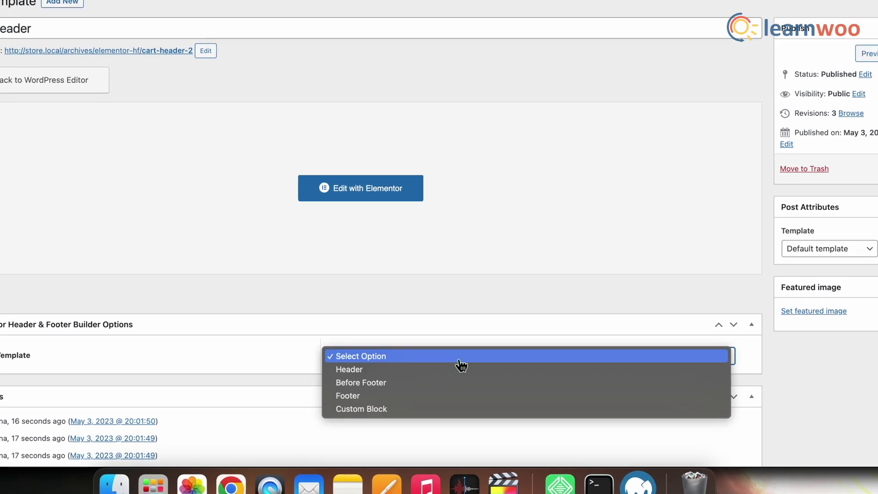
left_click(432, 409)
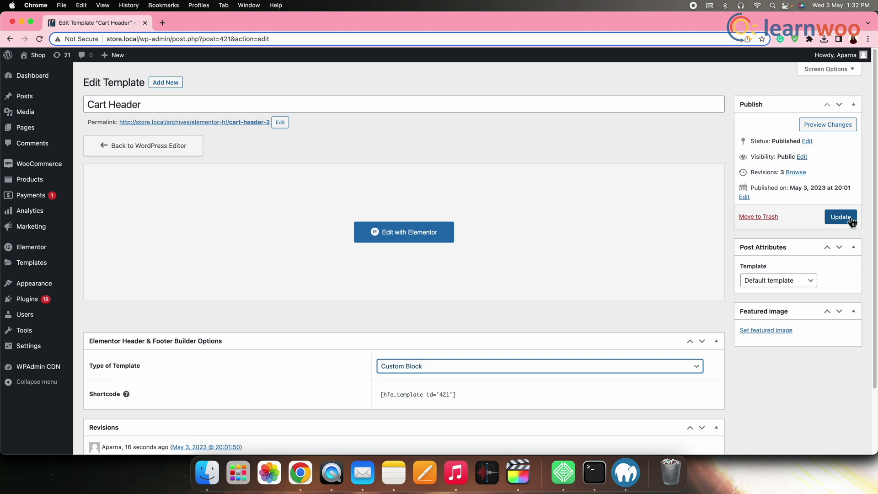
Step: Copy the [hfe_template id='421'] shortcode and go to the All Pages list
scroll(503, 320, "down", 2)
left_click(470, 394)
key("super+c")
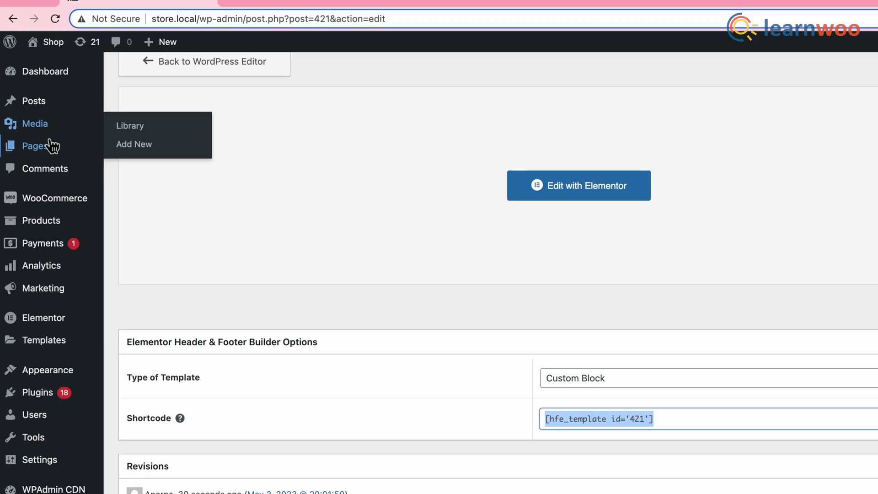
left_click(67, 172)
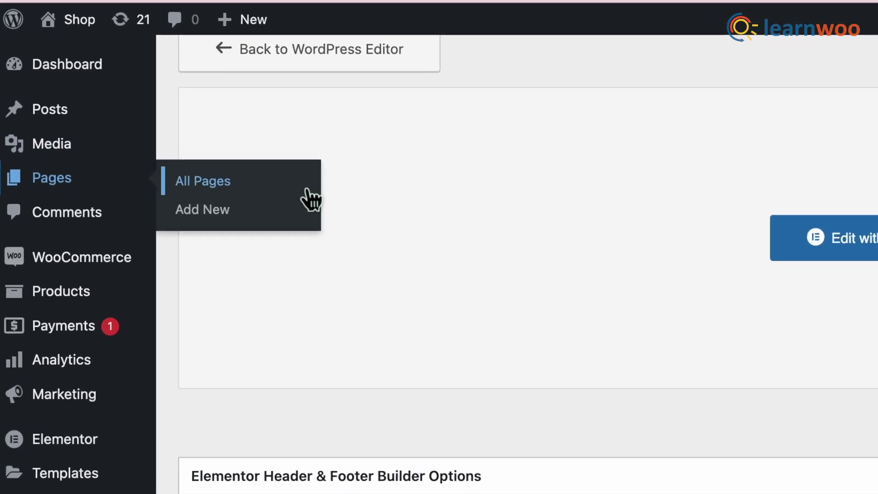
left_click(256, 176)
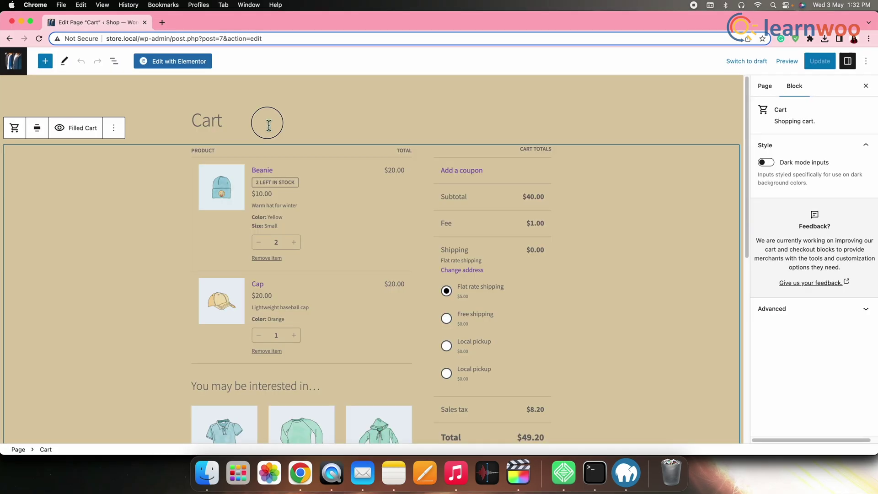
Step: Insert a Shortcode block with [hfe_template id='421'] below the Cart page title
left_click(312, 124)
key("Return")
left_click(545, 144)
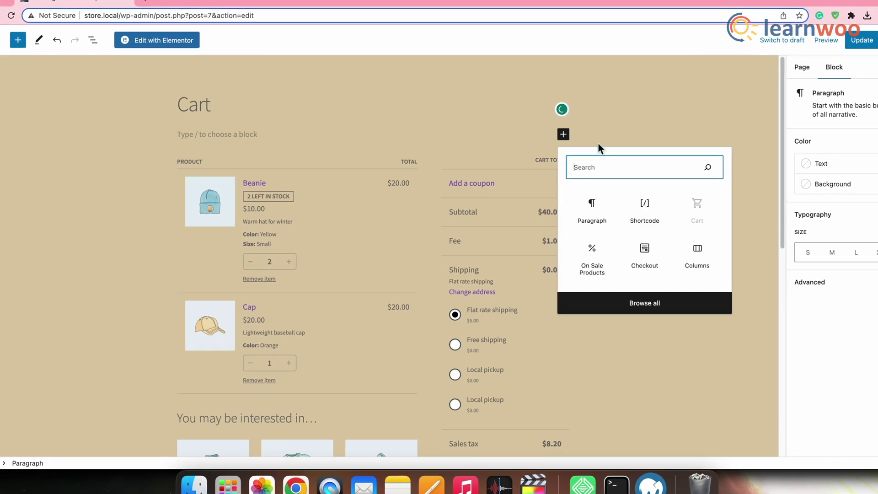
type("short")
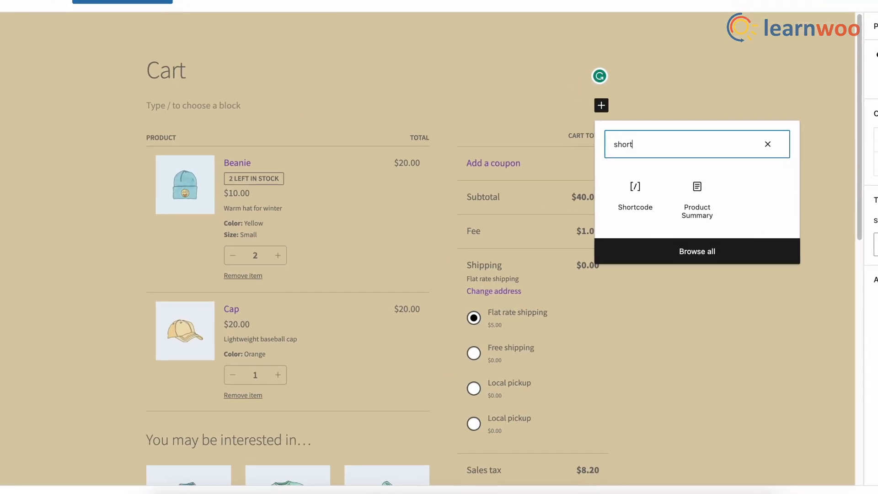
left_click(650, 190)
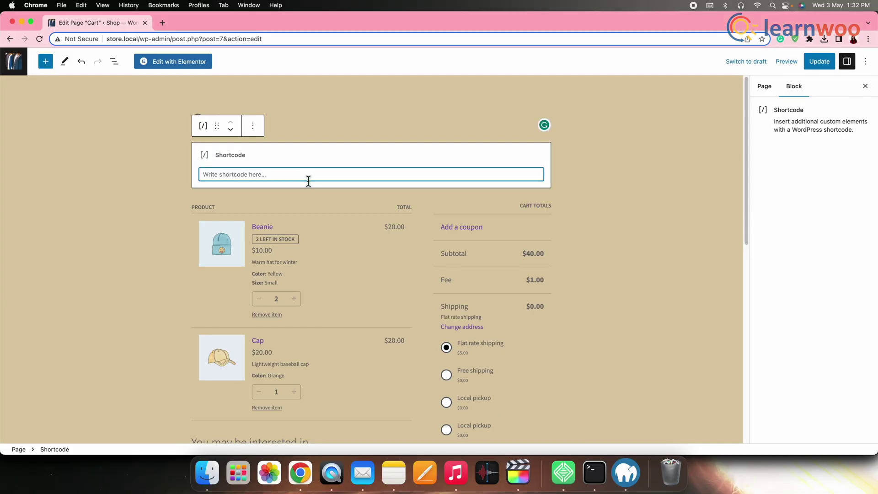
key("super+v")
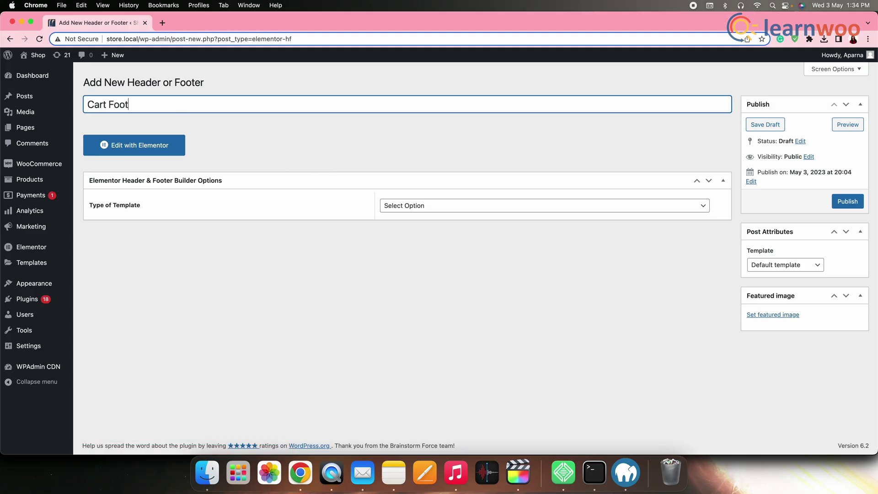
Step: Give the Cart Footer template a 'Thank You!' text widget in Elementor and make it a Custom Block
left_click(147, 155)
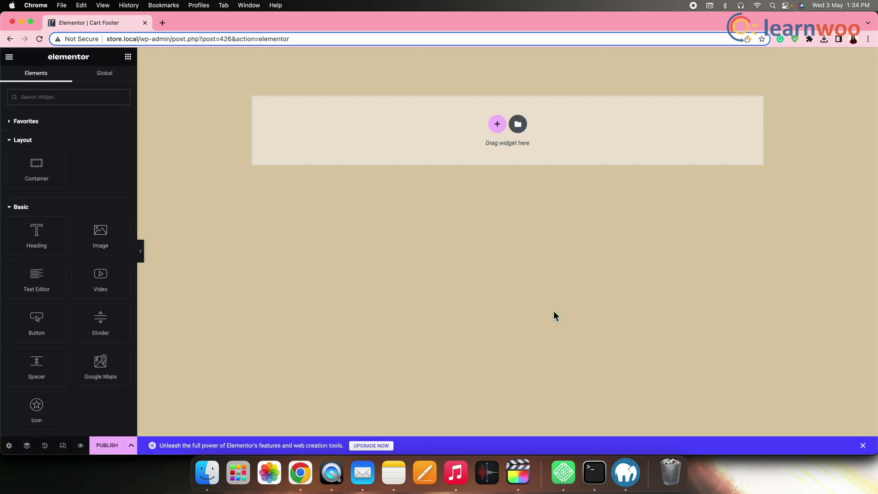
left_click_drag(37, 284, 378, 149)
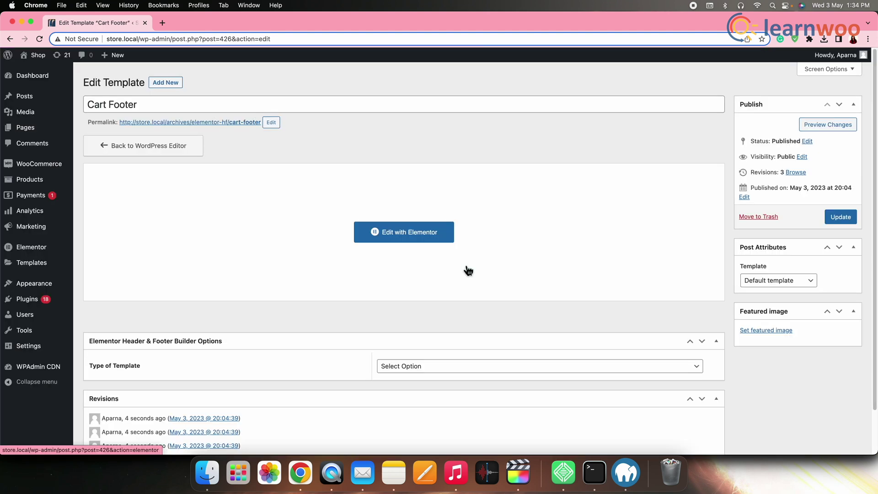
scroll(580, 314, "down", 2)
scroll(579, 314, "up", 2)
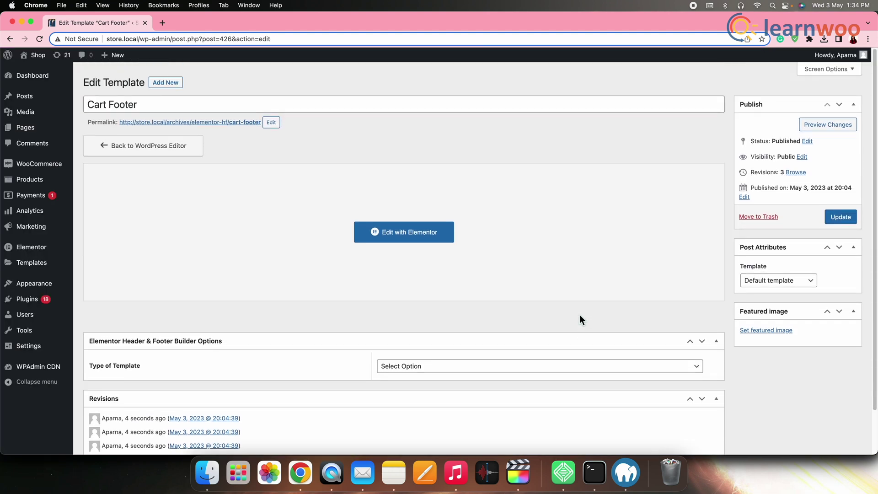
left_click(482, 368)
left_click(404, 408)
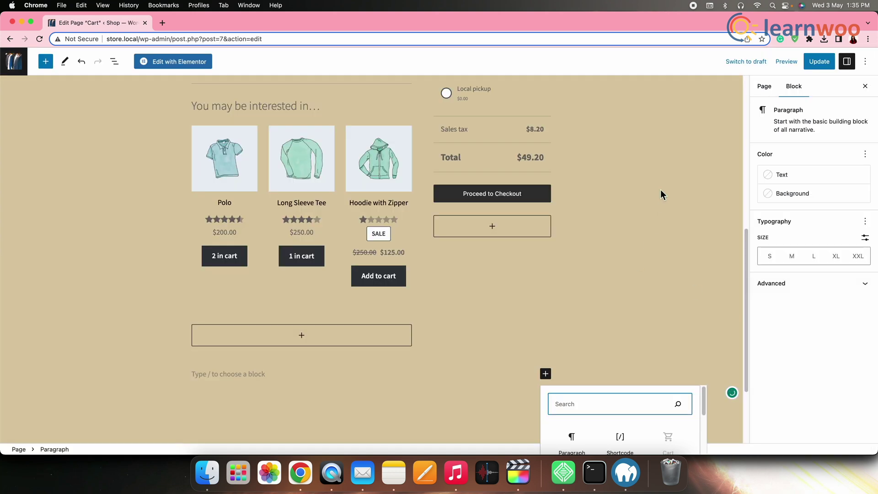
Step: Add a [hfe_template id='426'] Shortcode block at the Cart page bottom and update the page
scroll(660, 189, "down", 3)
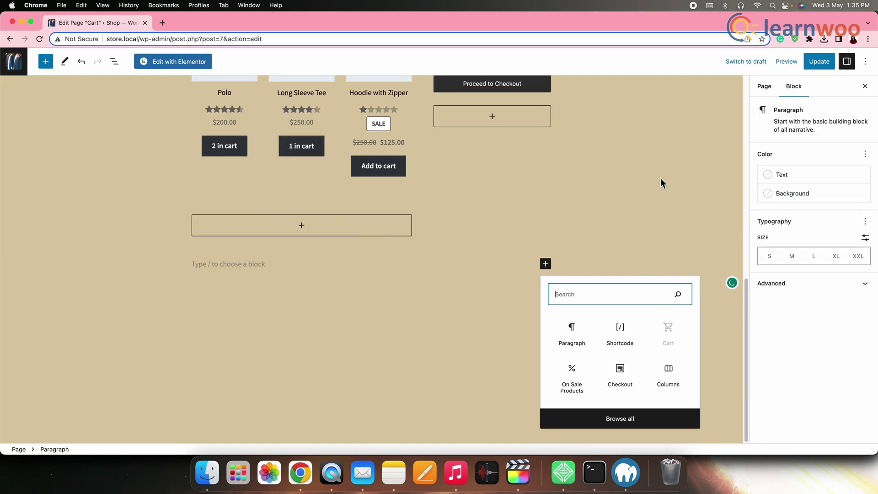
left_click(622, 329)
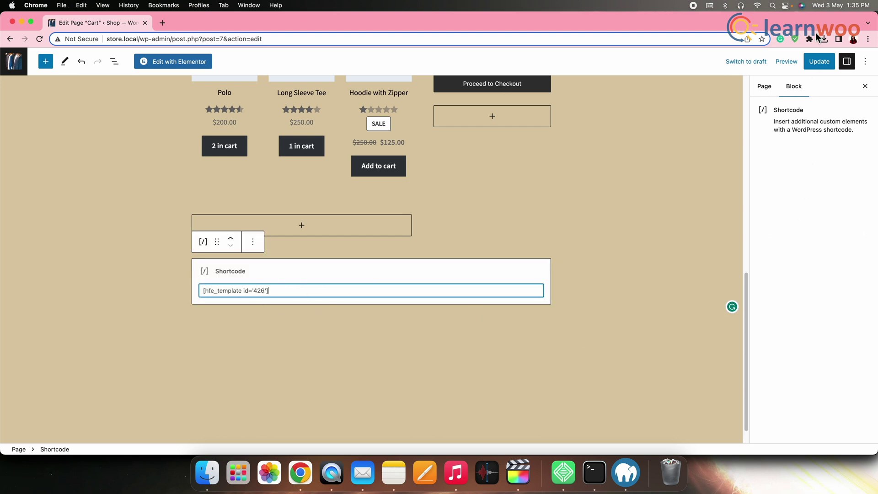
left_click(819, 61)
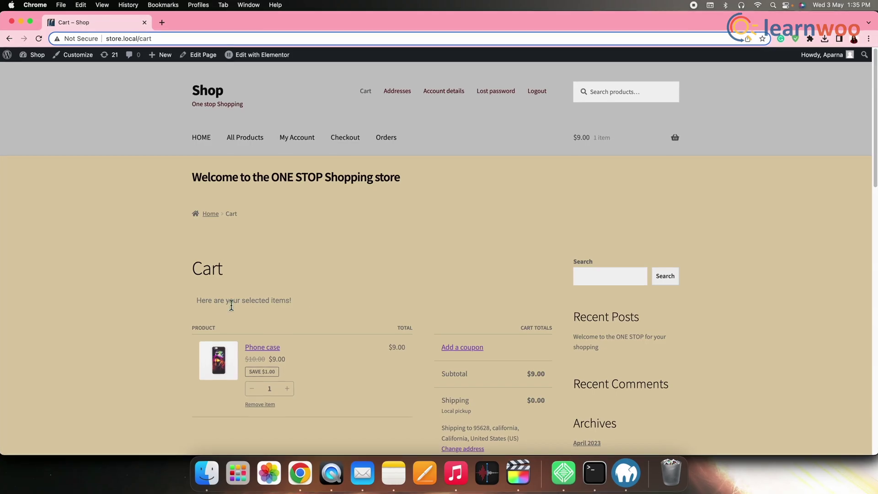
scroll(304, 310, "down", 10)
scroll(292, 315, "up", 5)
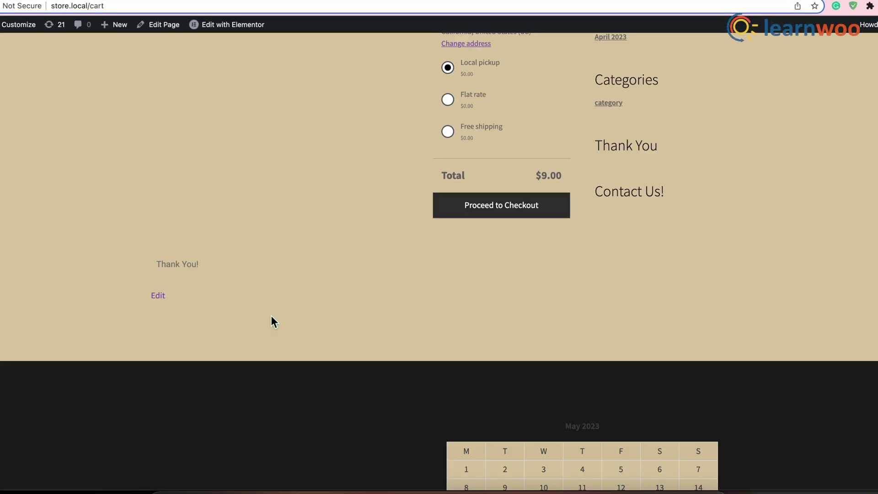
scroll(271, 320, "up", 3)
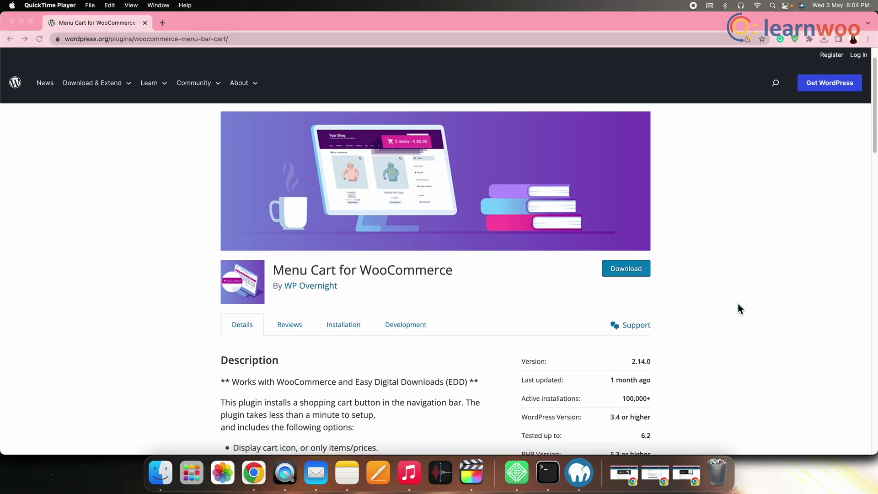
Step: Scroll the Menu Cart plugin page and show the 'Choose your display style' screenshot
scroll(737, 303, "down", 3)
scroll(738, 305, "down", 4)
scroll(737, 303, "down", 3)
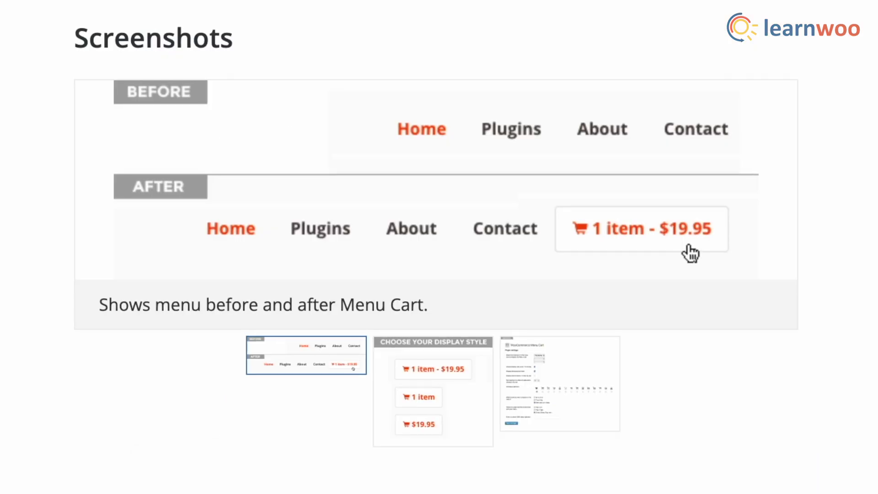
scroll(573, 464, "up", 1)
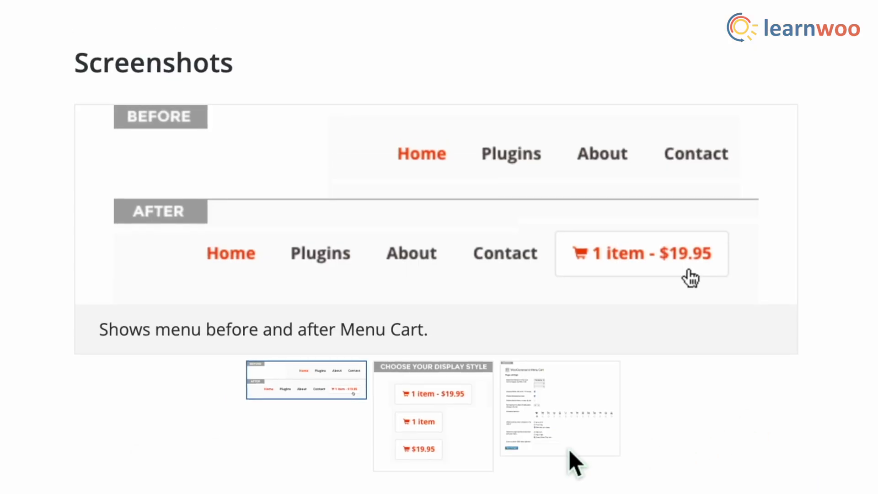
left_click(429, 418)
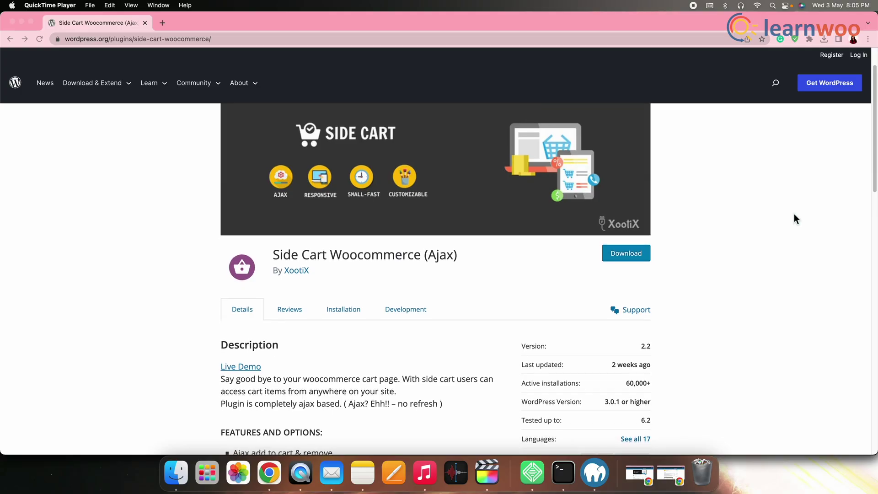
Step: Scroll the Side Cart Woocommerce (Ajax) page to Screenshots and enlarge the Front End image
scroll(794, 214, "down", 4)
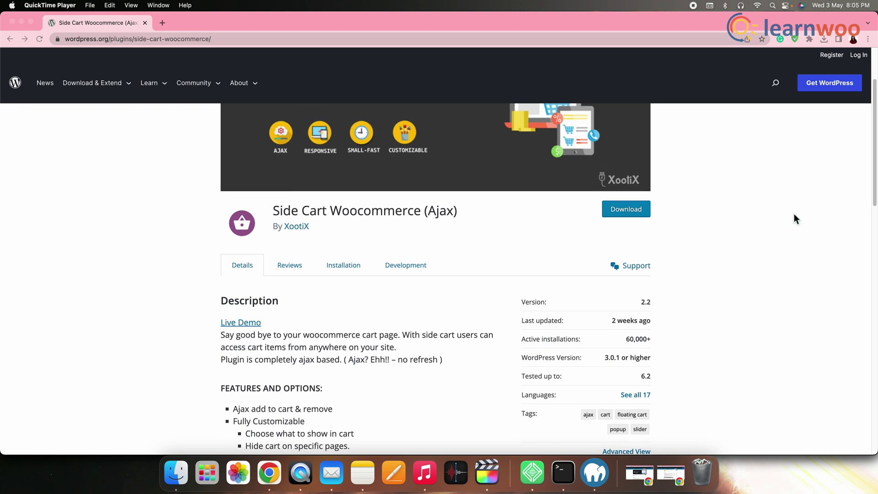
scroll(794, 214, "down", 5)
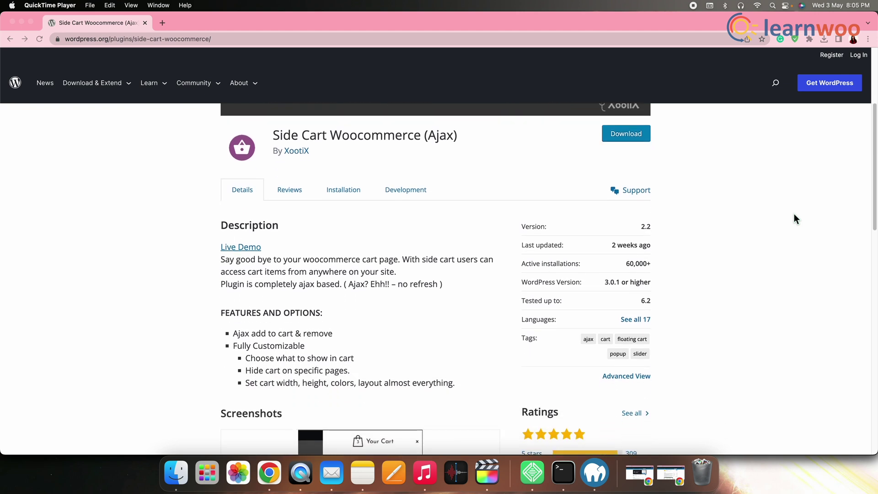
scroll(794, 214, "down", 4)
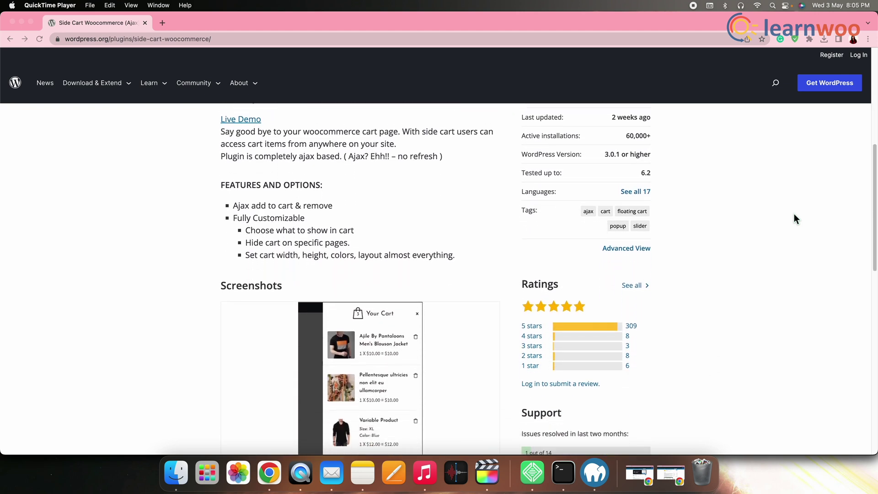
scroll(794, 214, "down", 3)
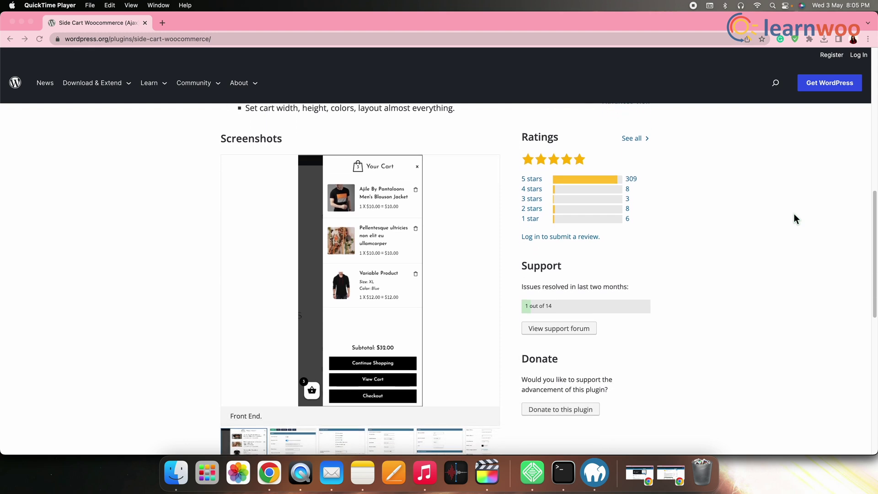
left_click(345, 287)
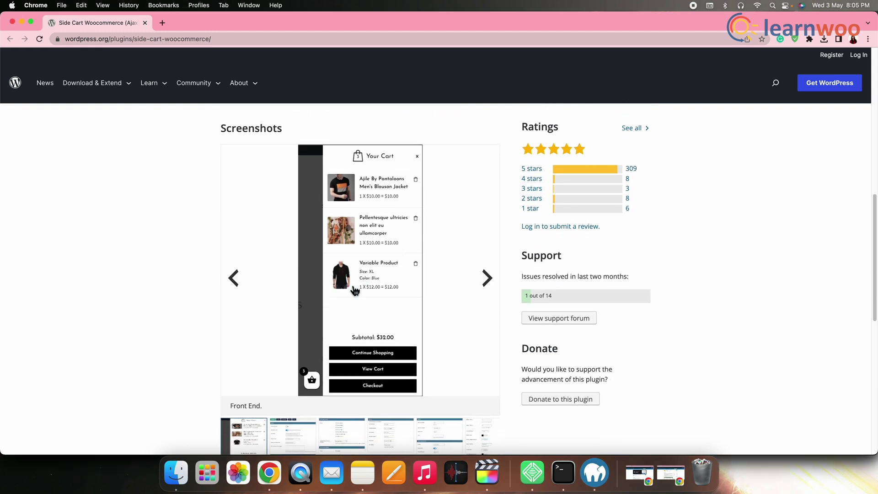
left_click(359, 291)
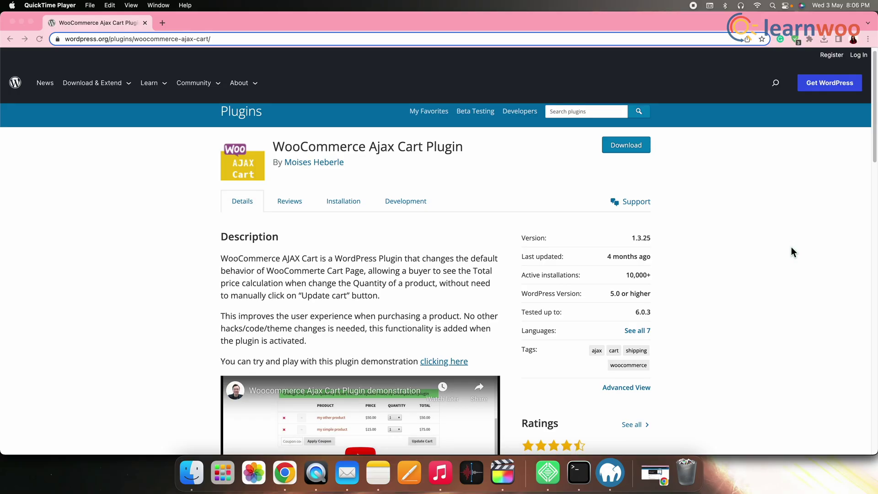
Step: Scroll the WooCommerce Ajax Cart Plugin page past its free and premium feature lists to Screenshots
scroll(793, 251, "down", 5)
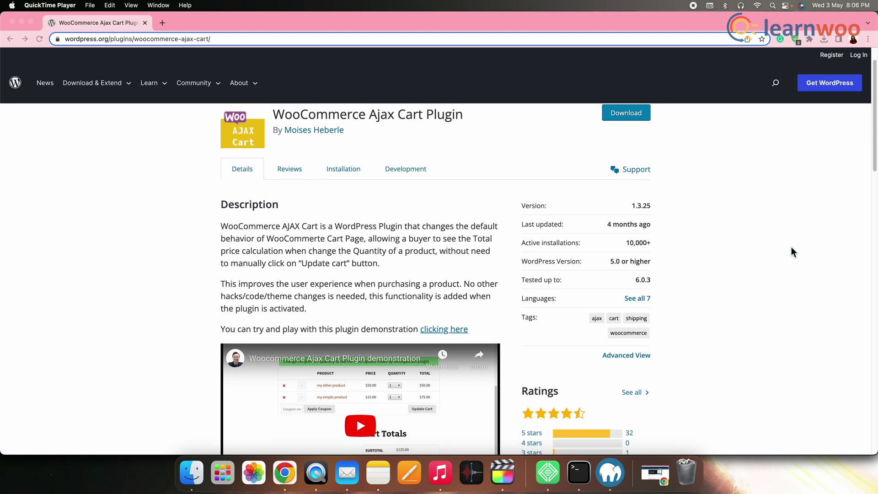
scroll(792, 252, "down", 8)
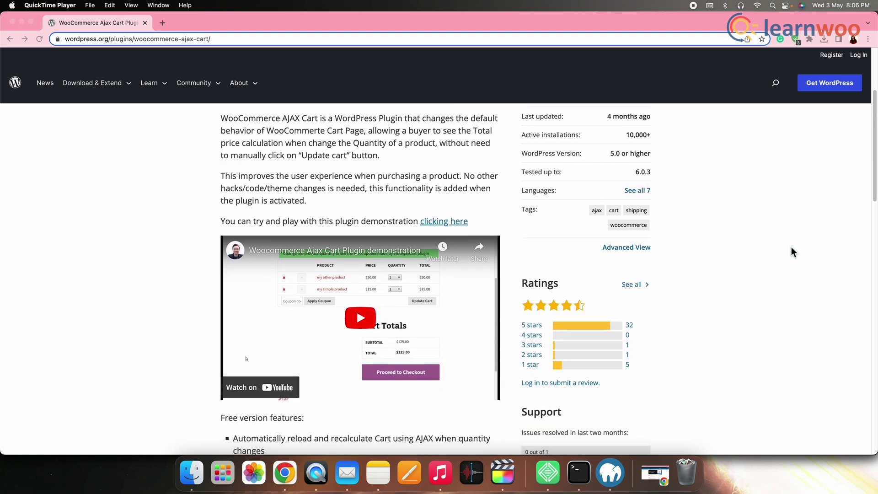
scroll(792, 251, "down", 15)
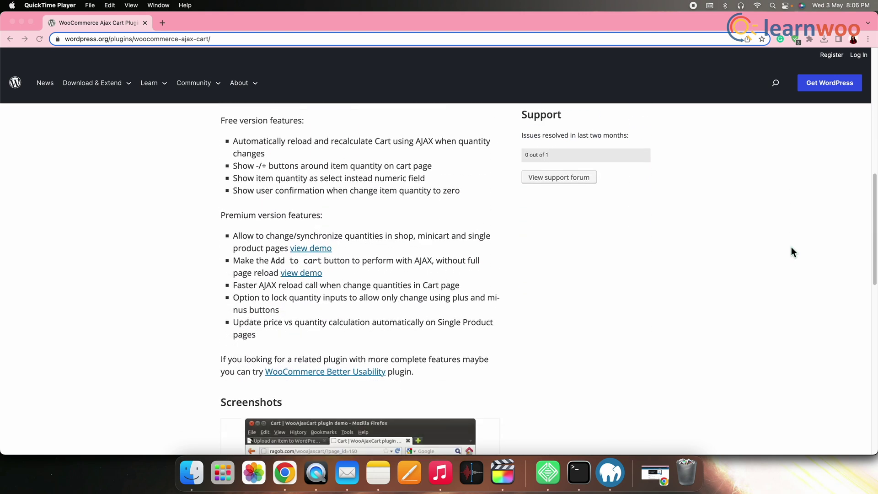
scroll(792, 251, "down", 3)
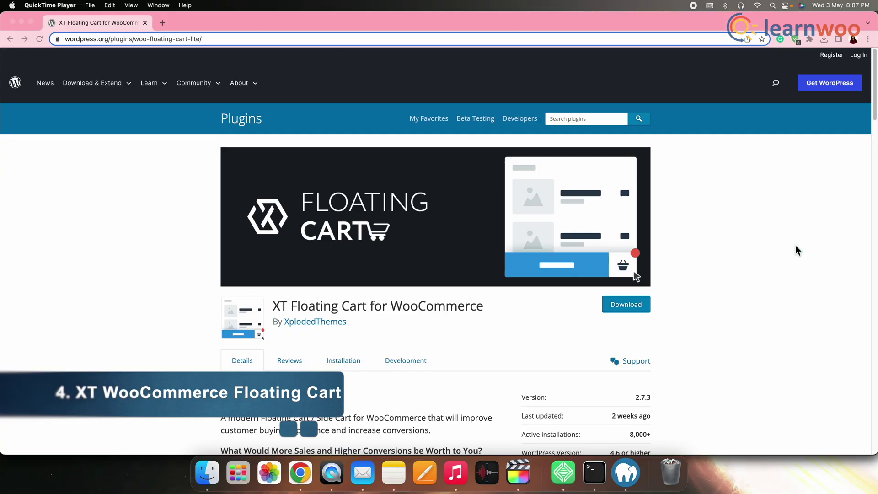
Step: Advance the XT Floating Cart screenshots past Free Shipping Bar and Many Features to Fully Customizable
scroll(794, 245, "down", 1)
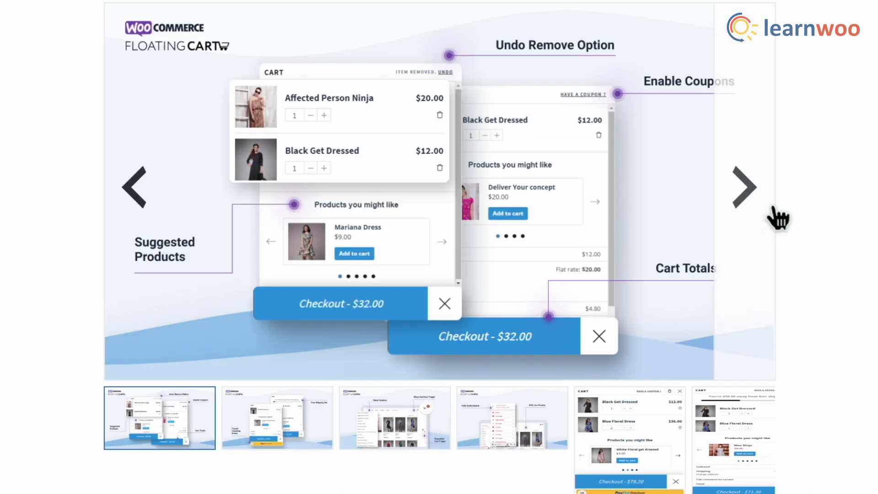
left_click(773, 208)
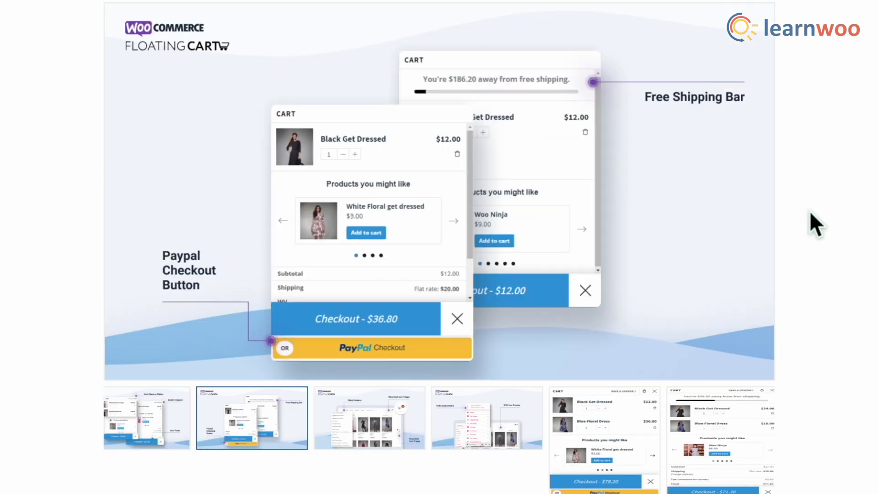
left_click(773, 201)
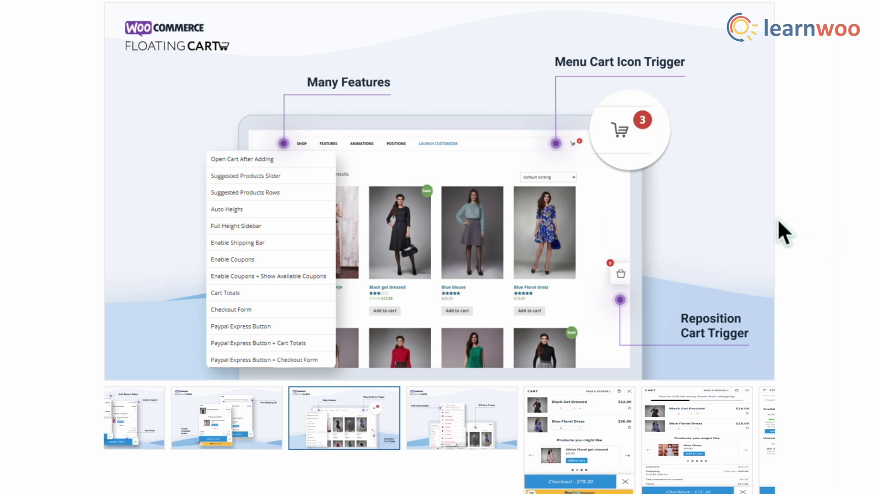
left_click(760, 216)
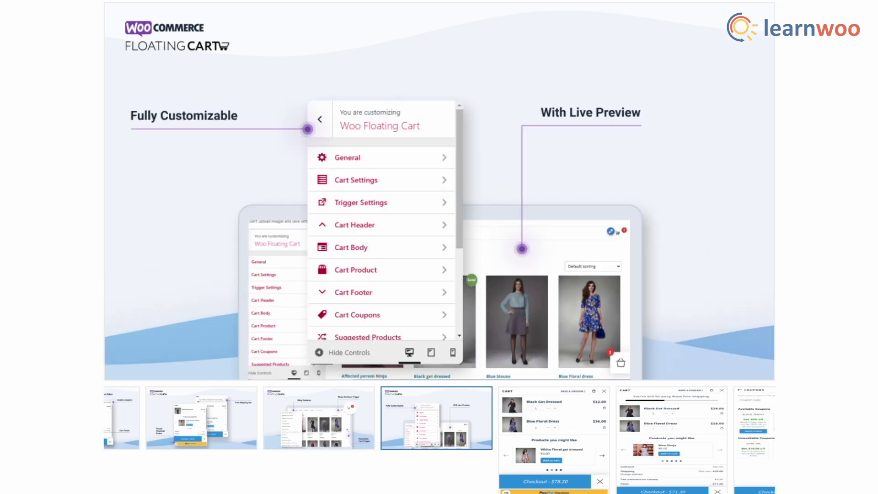